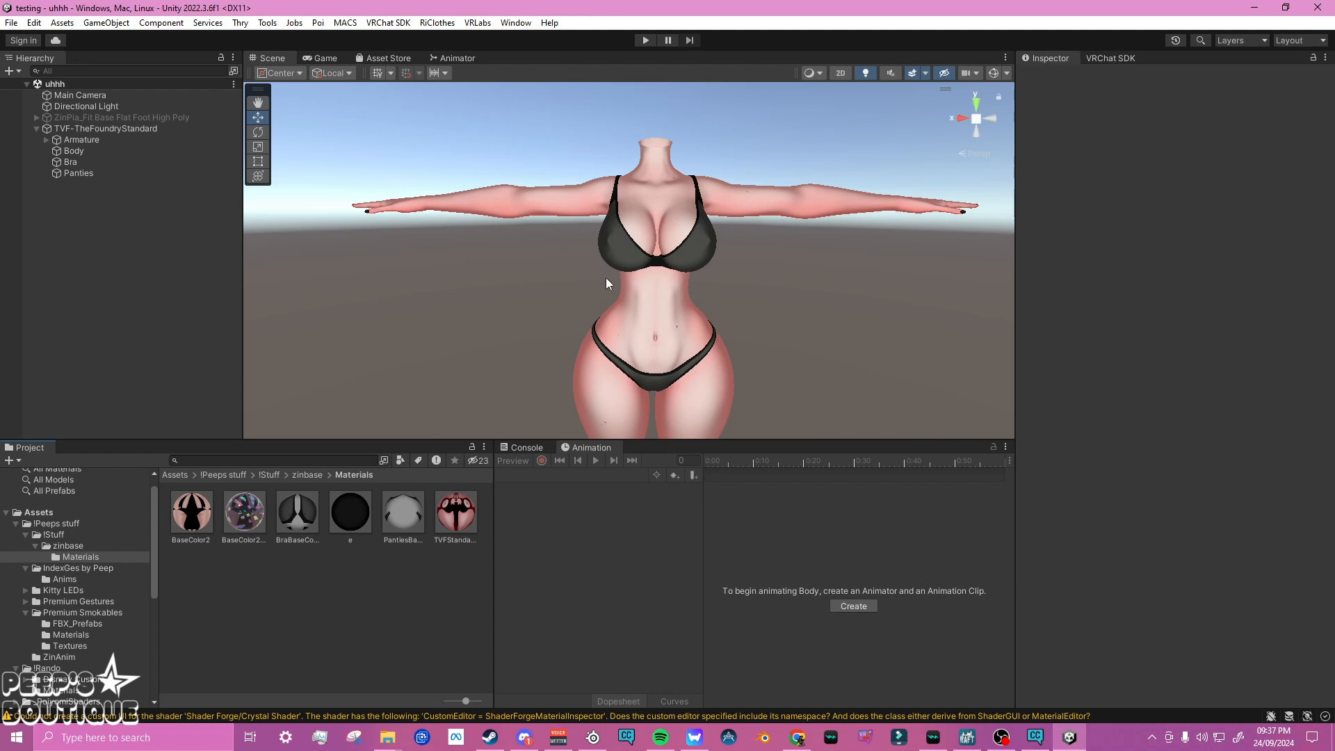
Find the material used by the Body mesh and select the TVFStandardBaseColor asset in the project's Materials folder
right_drag(607, 278, 624, 286)
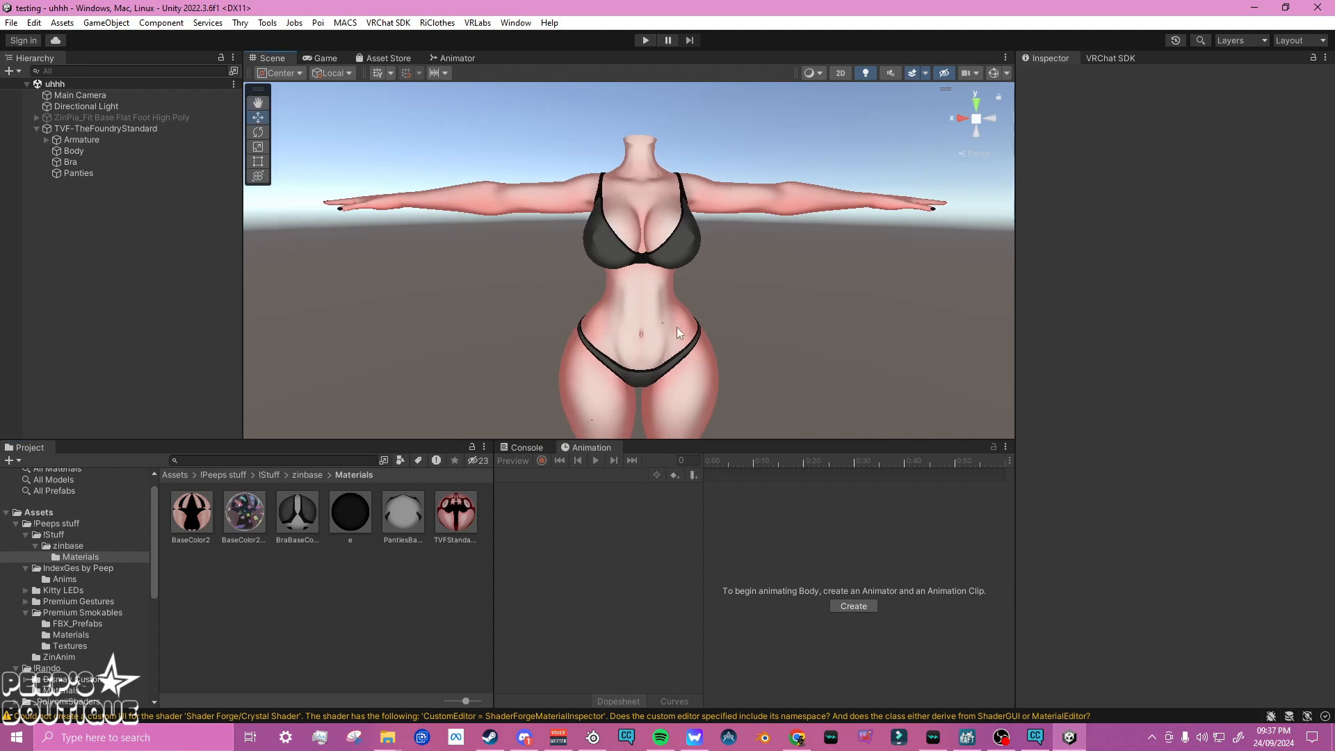
click(755, 198)
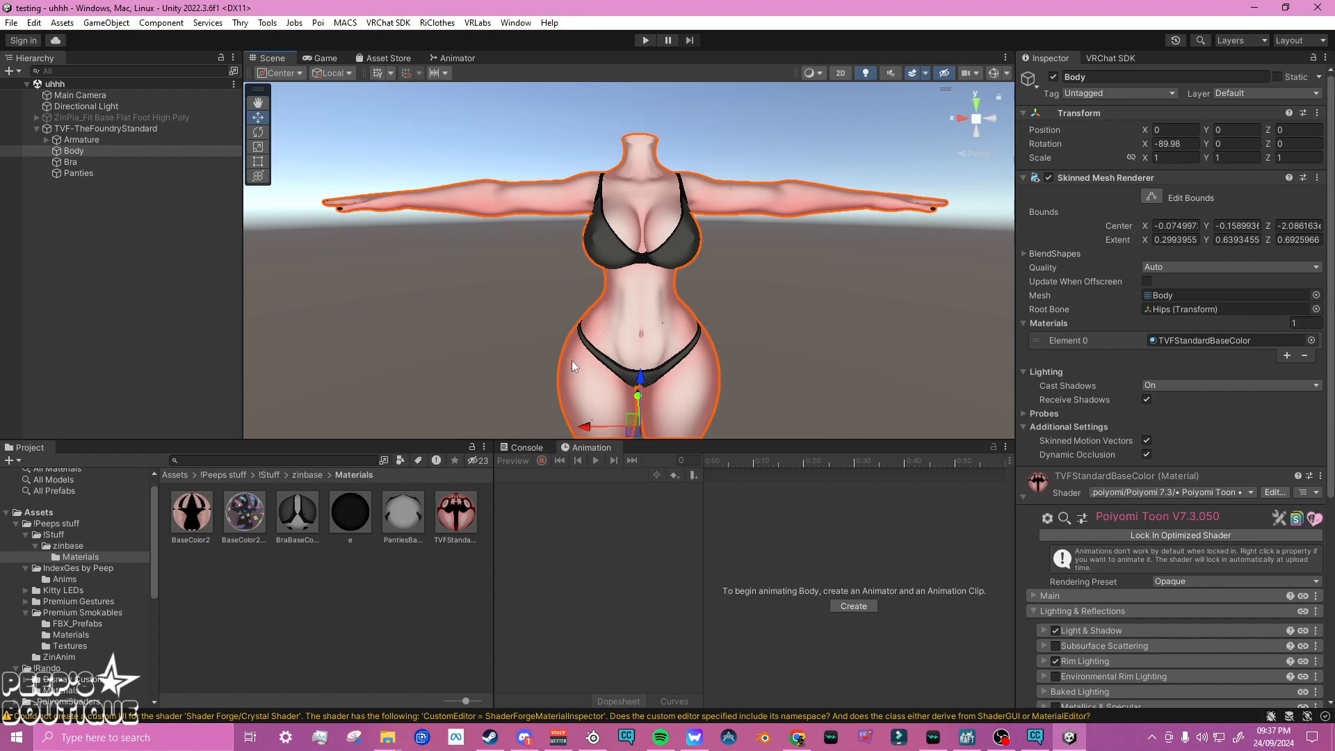
scroll(1117, 411, down, 3)
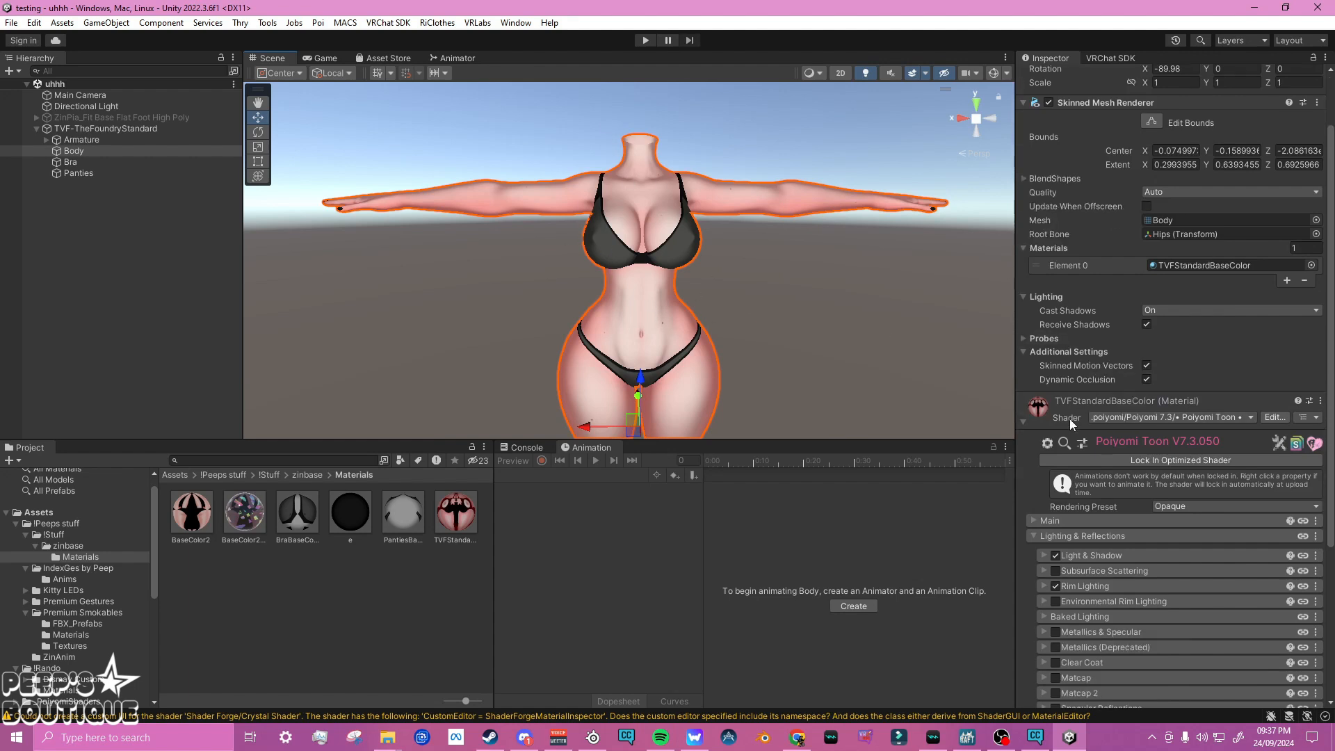
click(1021, 421)
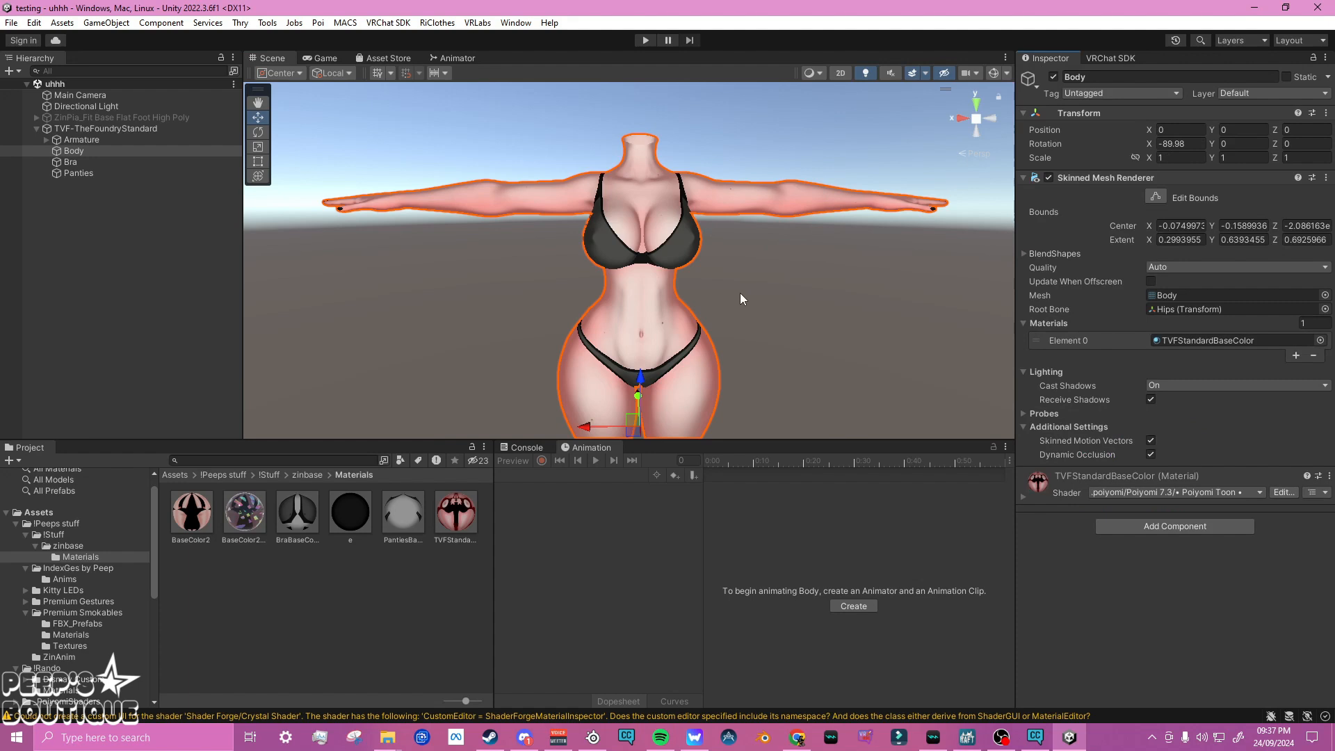
click(1242, 339)
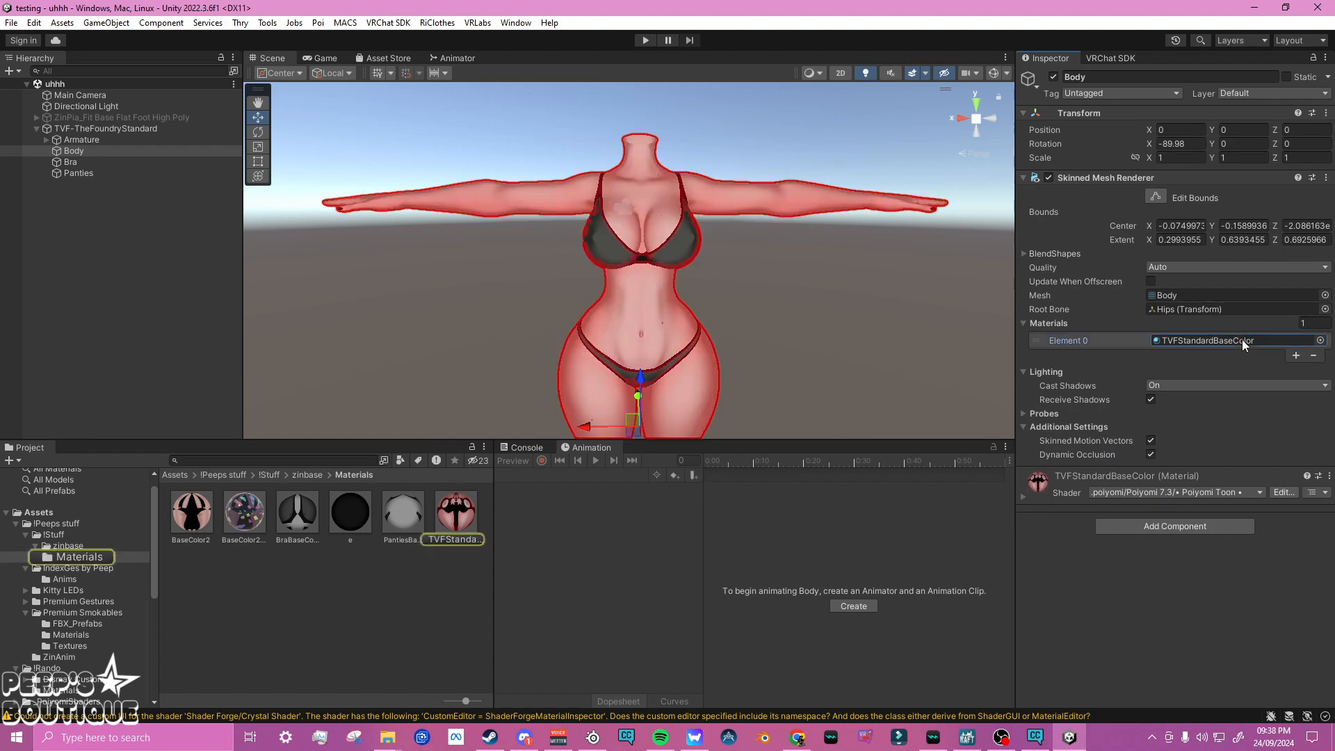
click(455, 518)
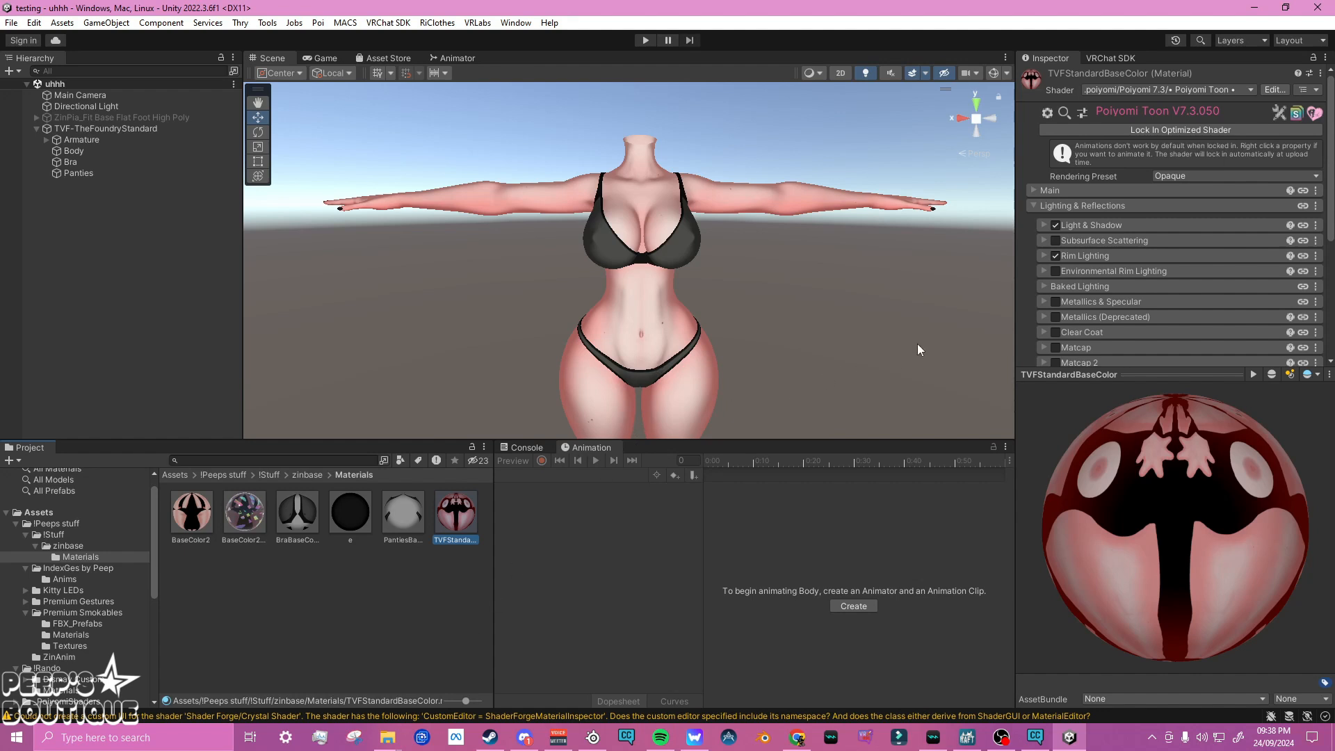
Enable Color Adjust under the material's Main settings and expand its options
click(1065, 192)
scroll(1100, 248, down, 2)
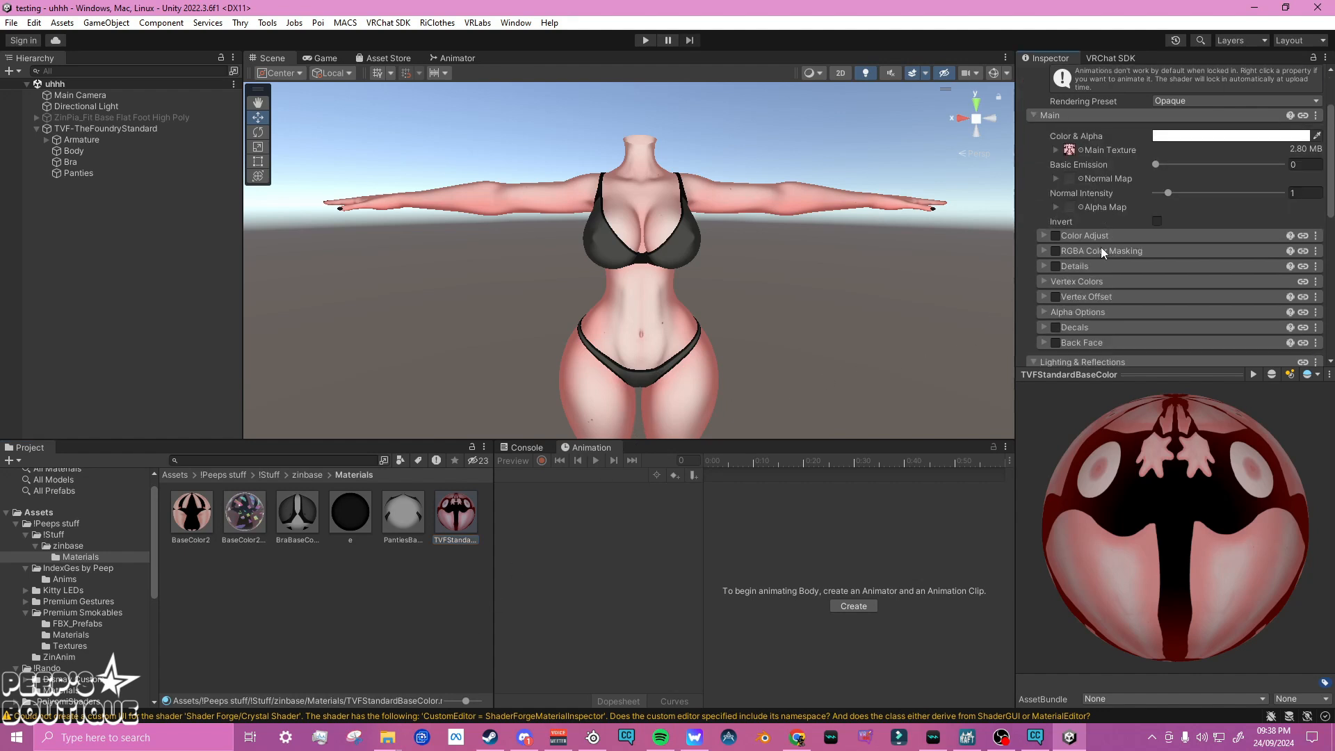
mouse_move(782, 238)
right_down()
mouse_move(776, 221)
mouse_move(781, 243)
right_up()
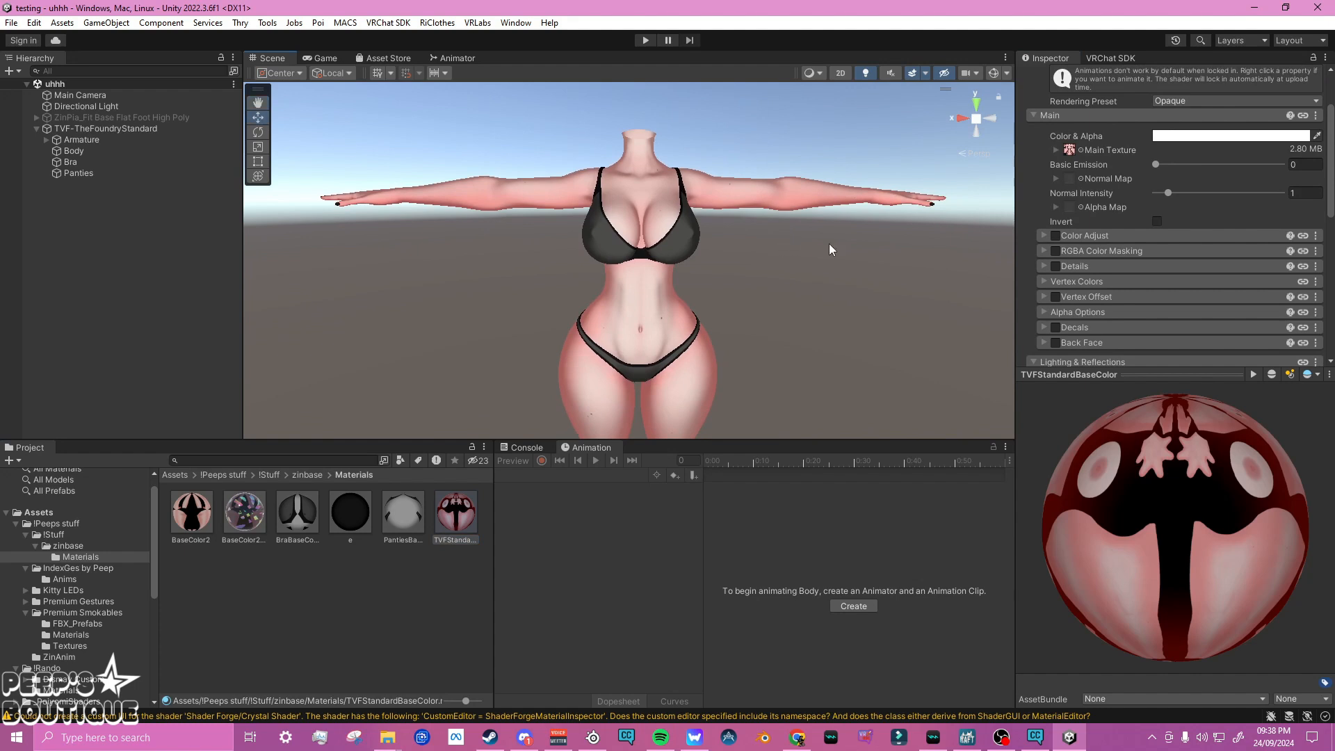
scroll(1175, 215, up, 2)
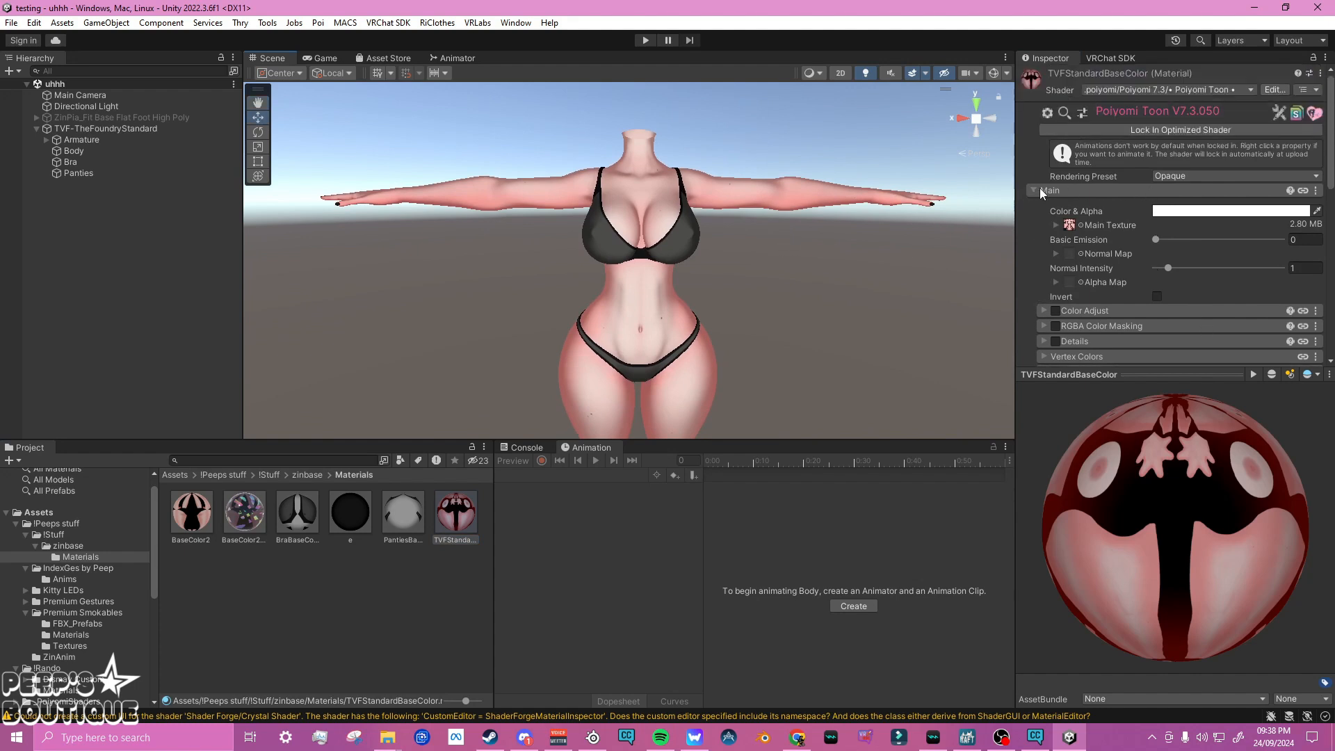
scroll(1121, 189, down, 3)
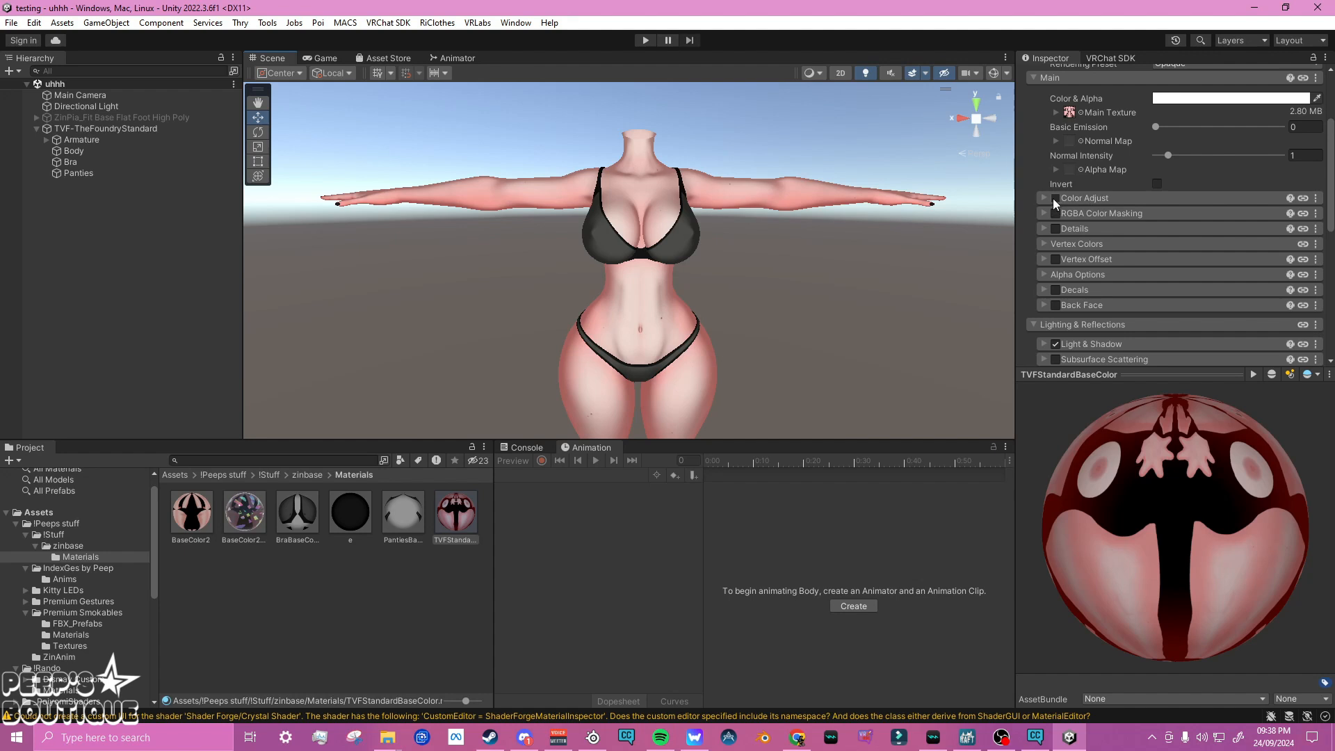
click(1055, 198)
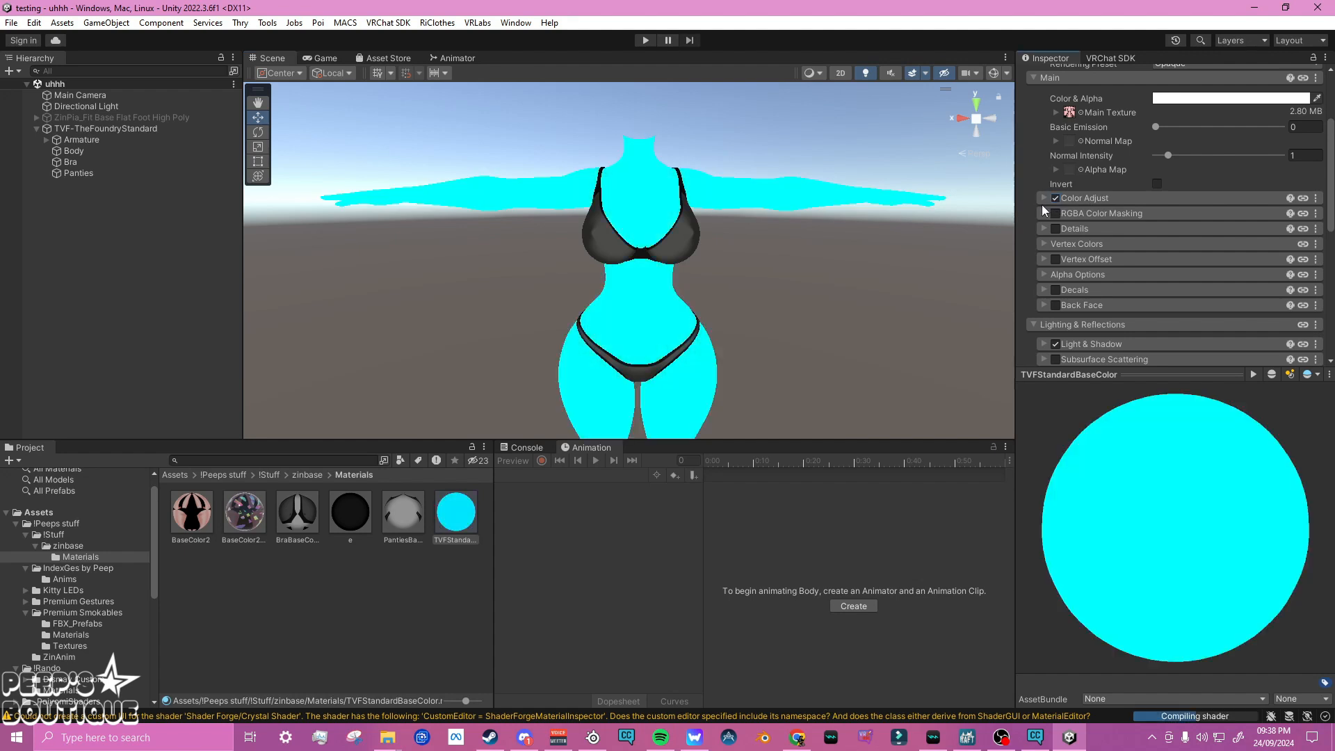
click(1043, 200)
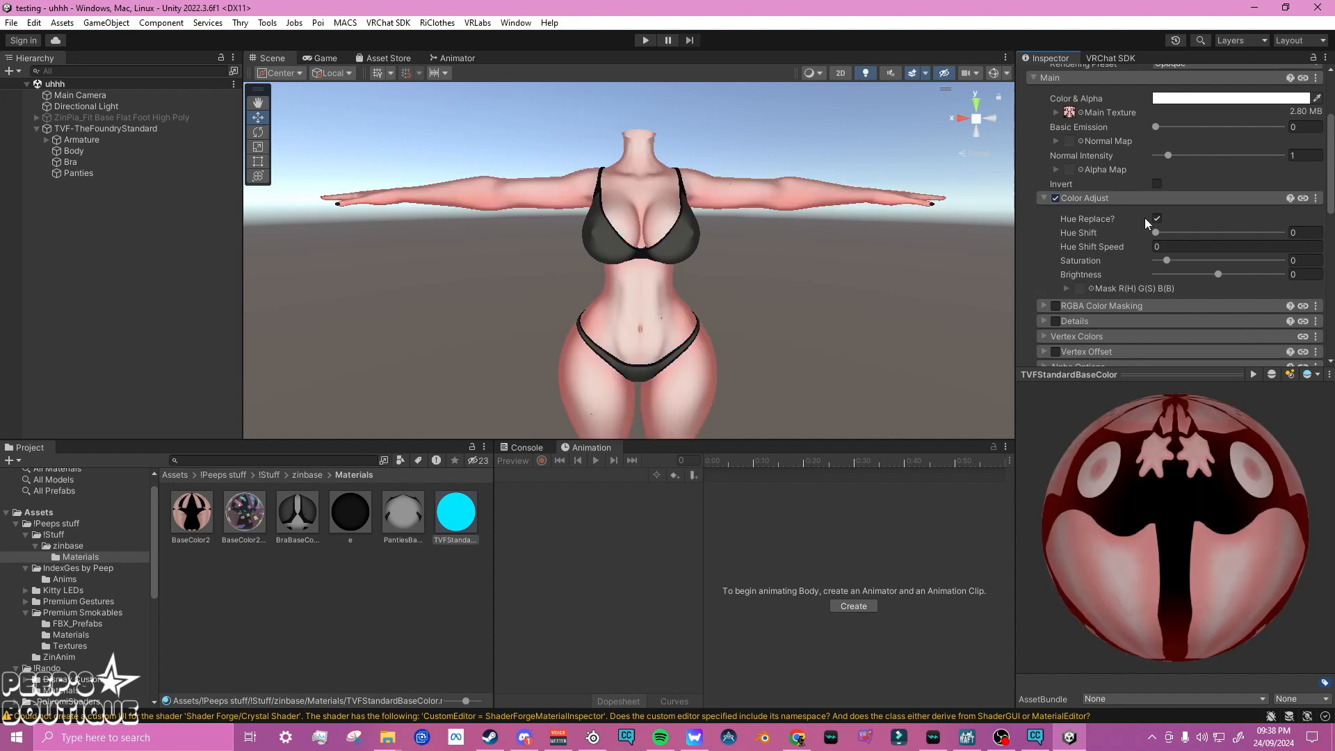
Mark the material's Hue Shift property as Animated (when locked), keeping Hue Replace enabled
right_click(1073, 232)
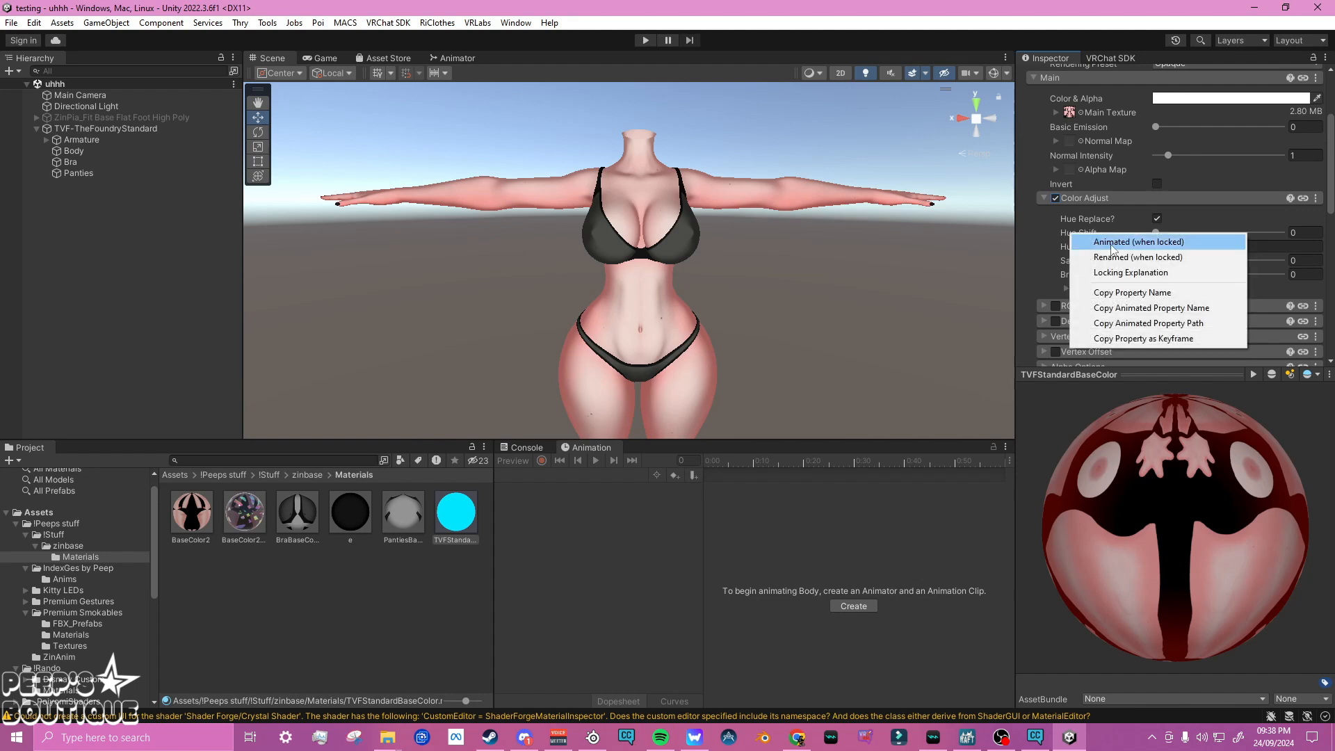
click(1111, 243)
right_click(1092, 236)
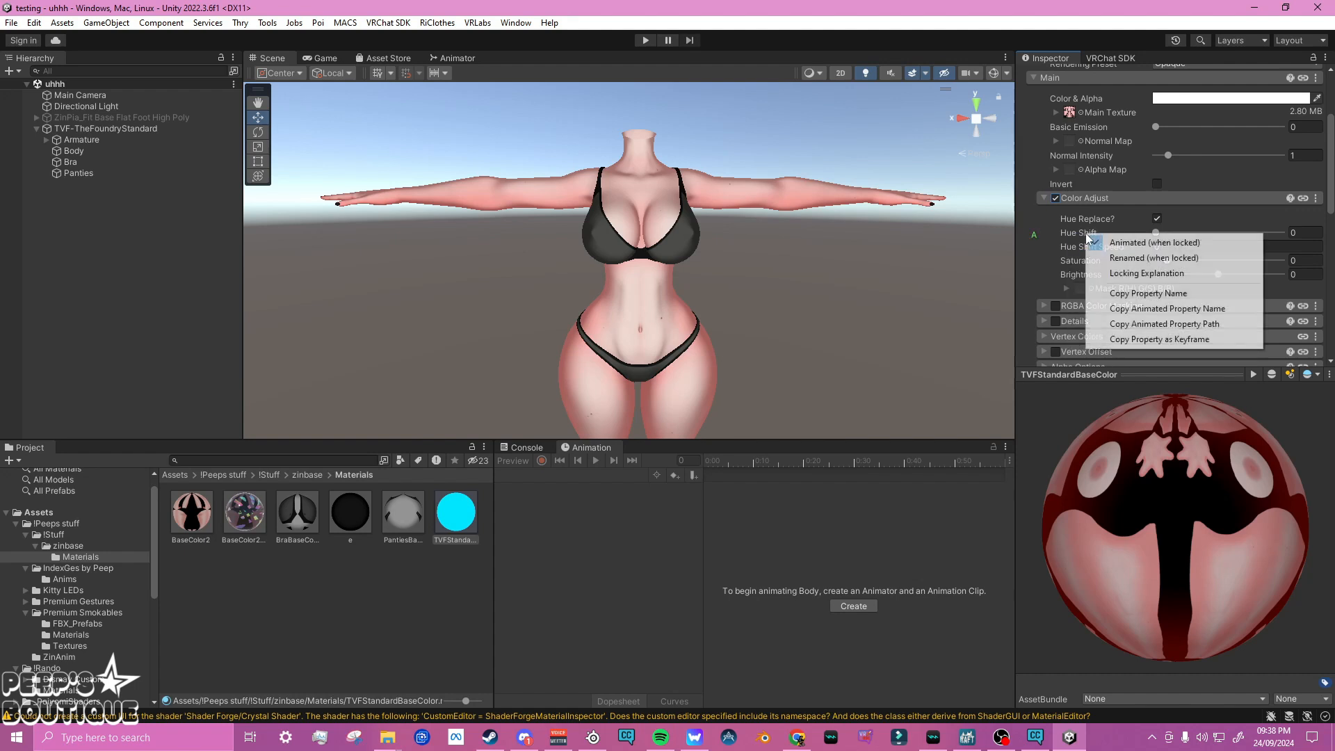
click(1109, 235)
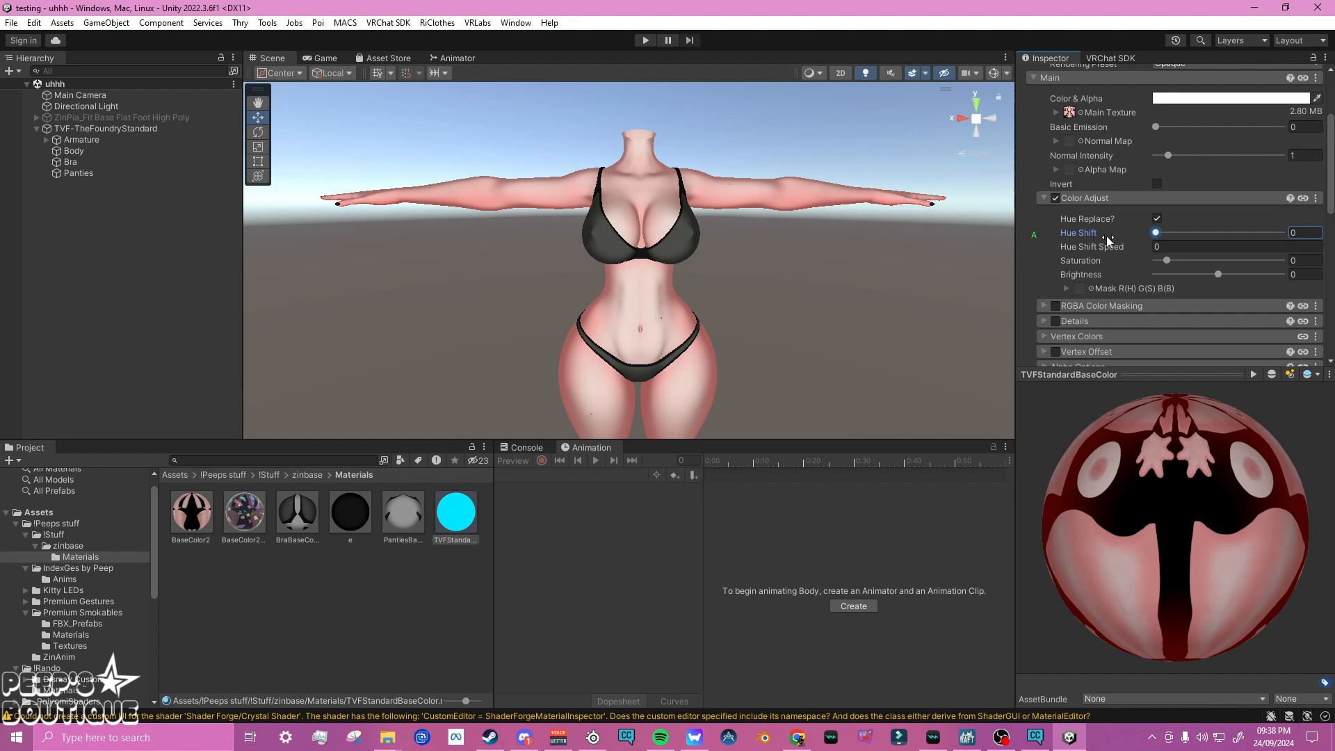
click(1157, 218)
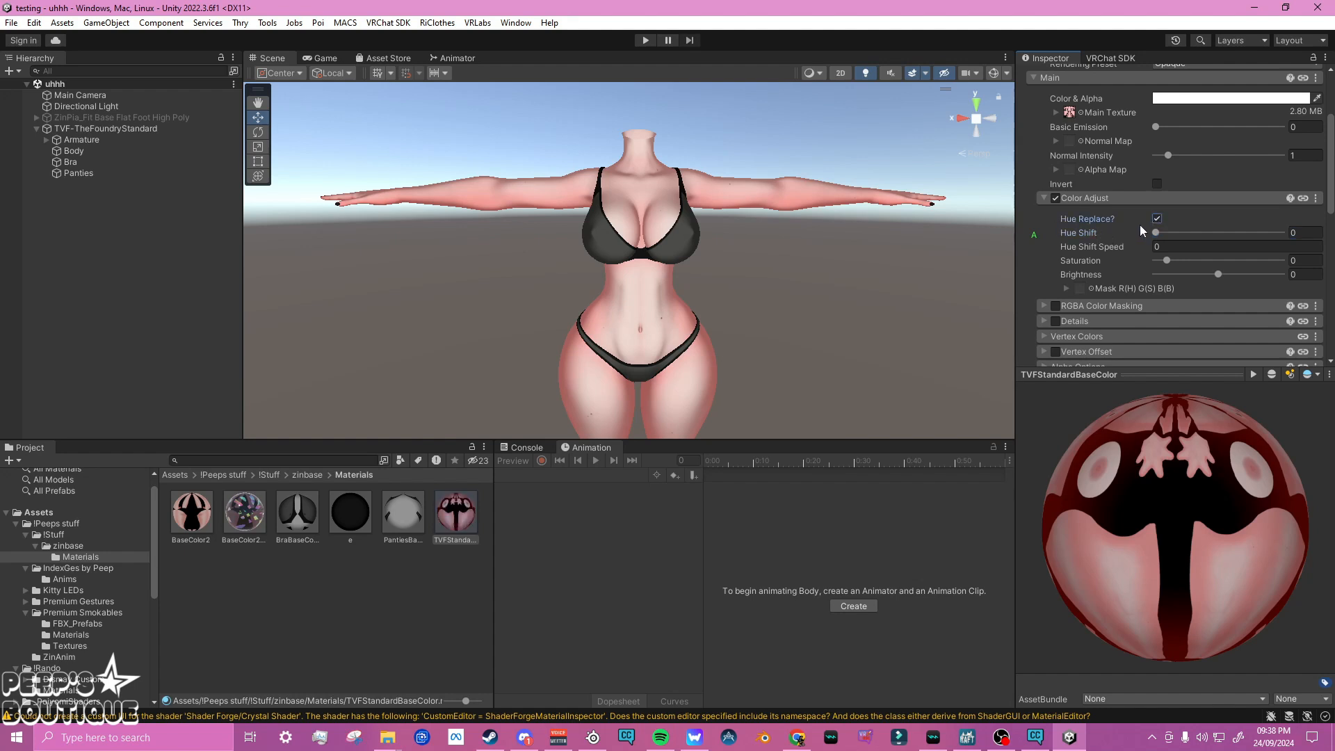
click(376, 591)
right_click(334, 575)
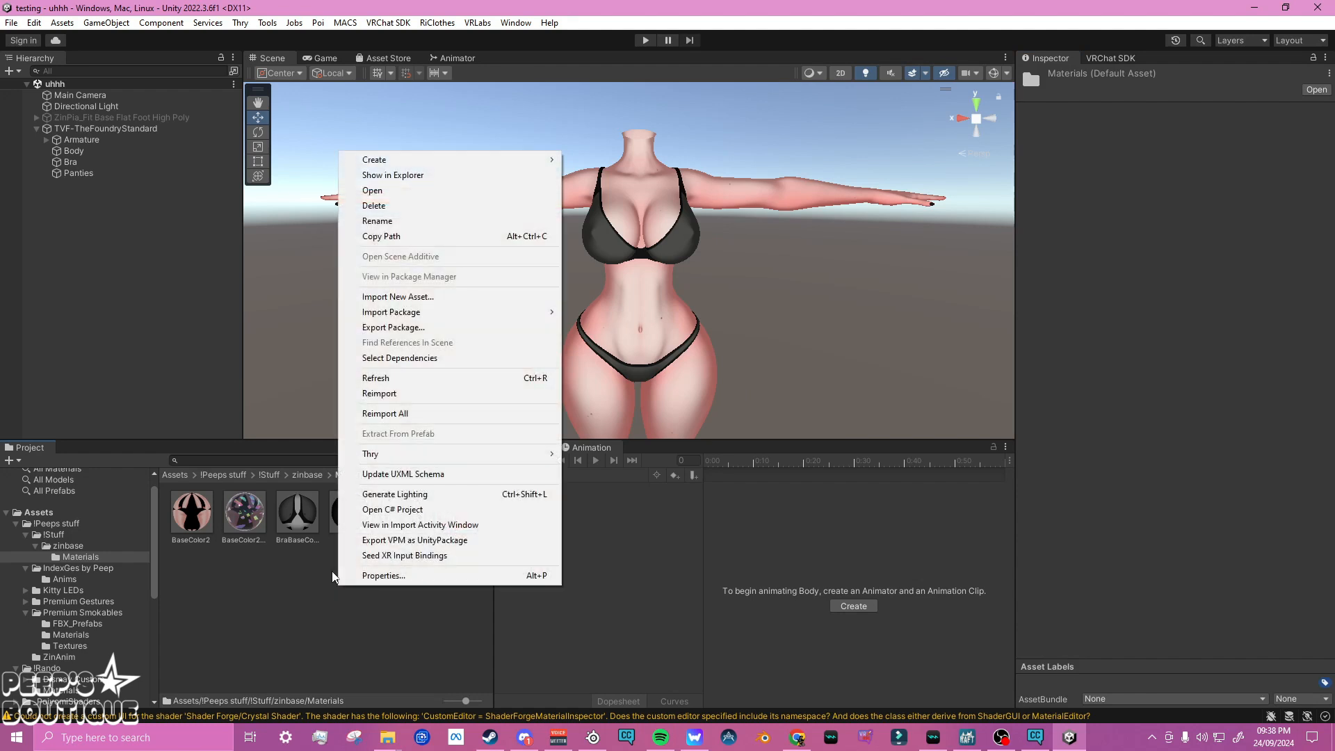
mouse_move(440, 164)
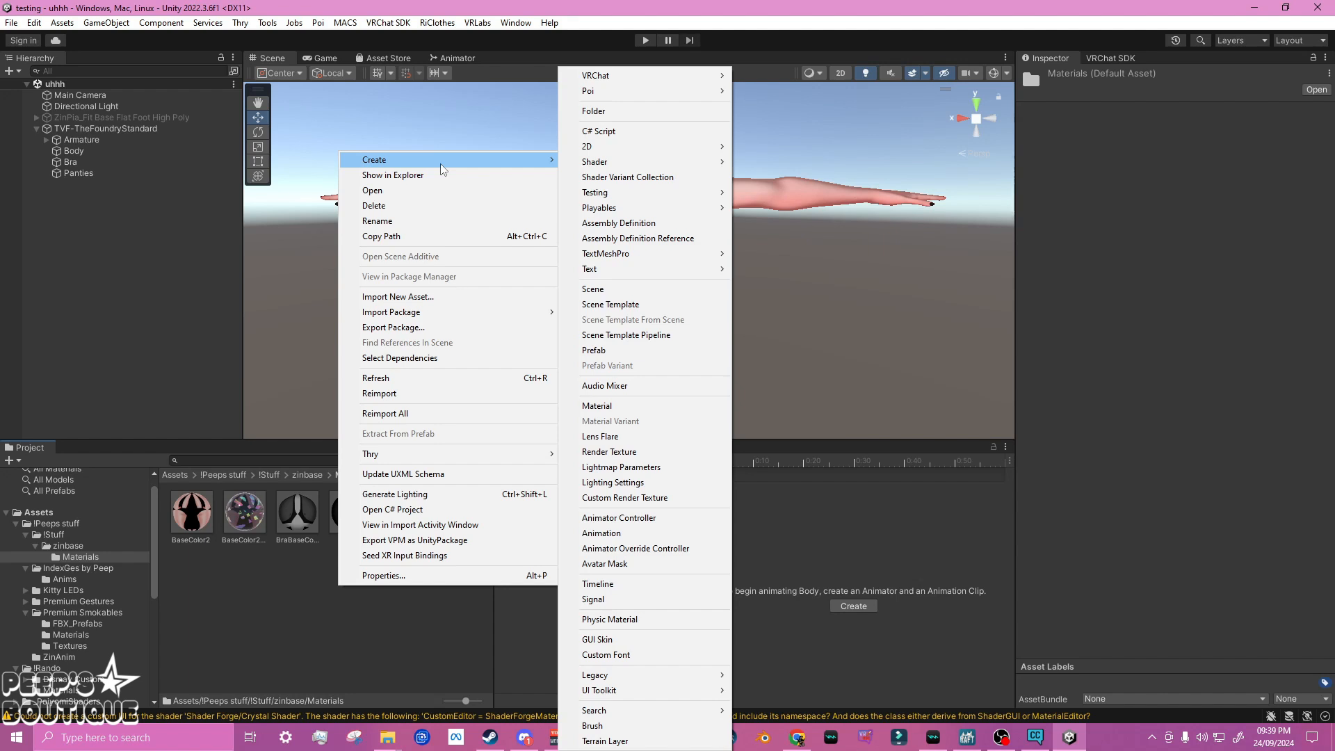
click(298, 595)
right_click(392, 582)
click(392, 577)
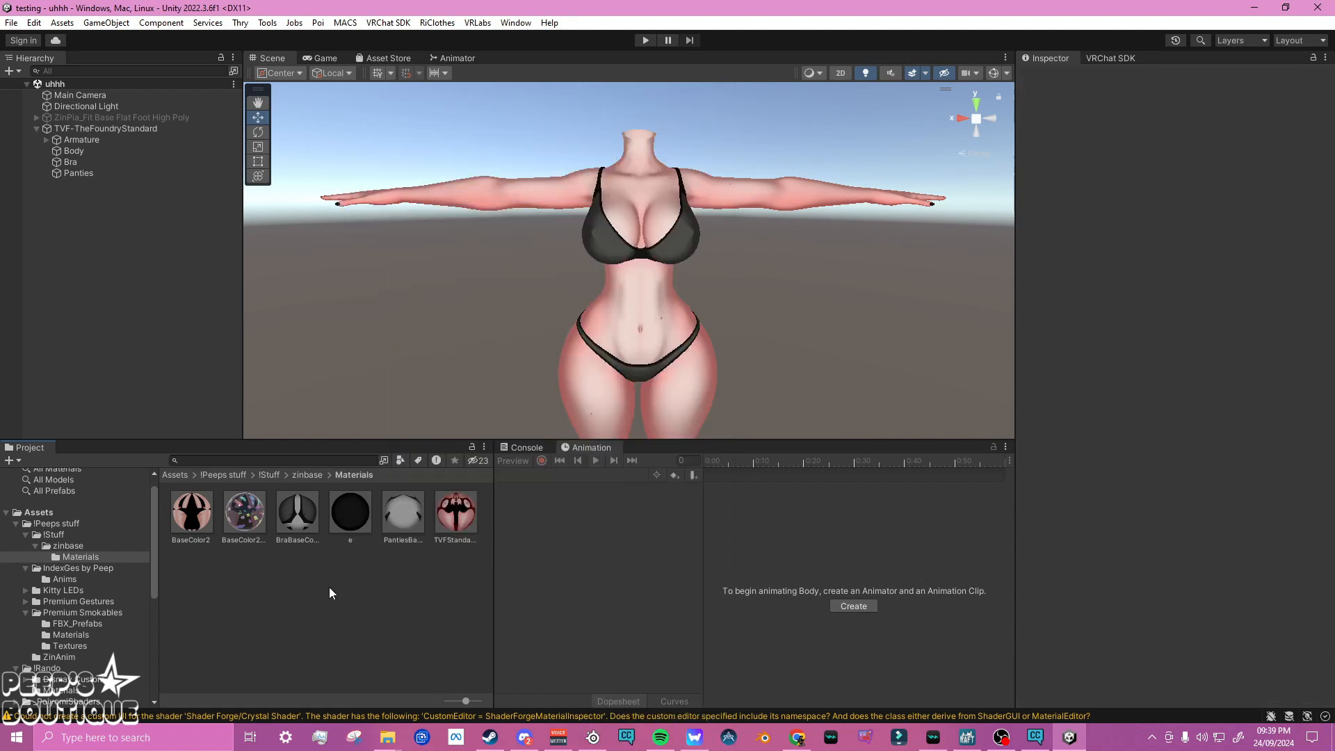
Create an animation clip named hueshift in the Materials folder
right_click(390, 584)
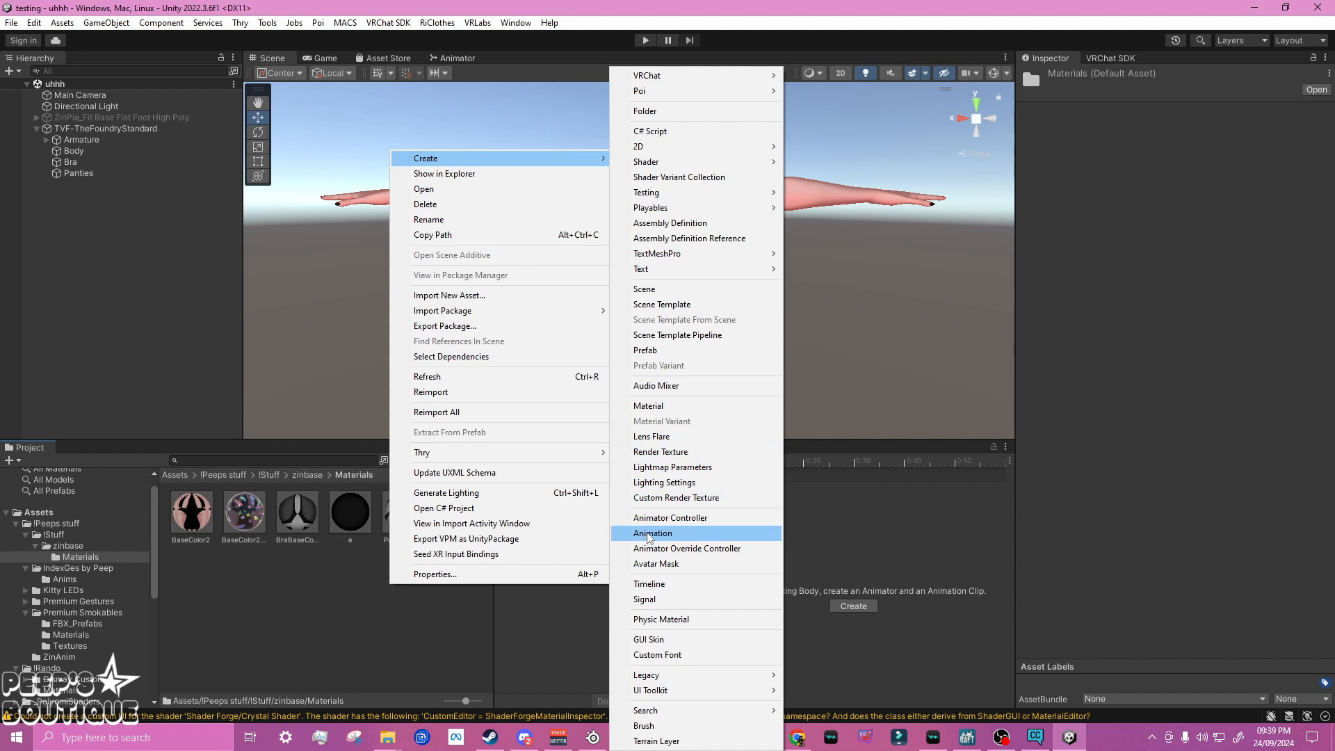
click(686, 539)
text(h)
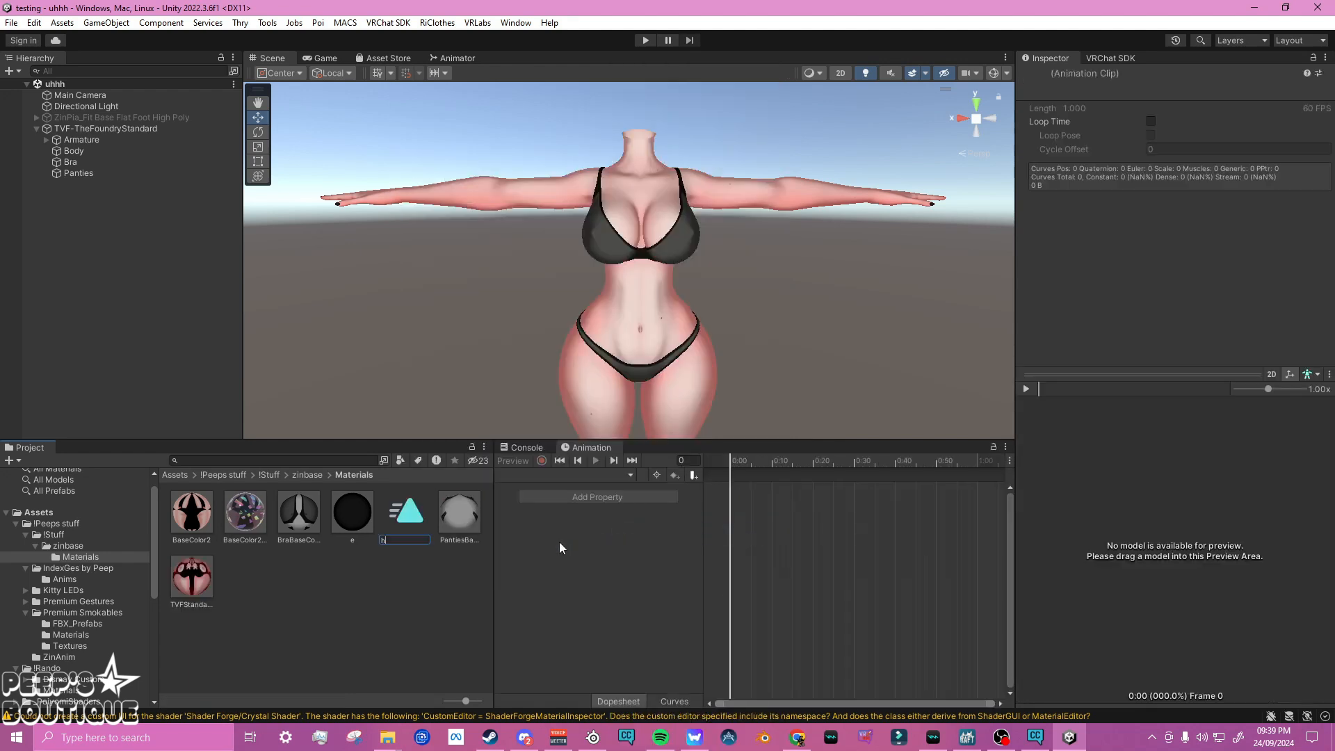
text(ueshift)
key(Return)
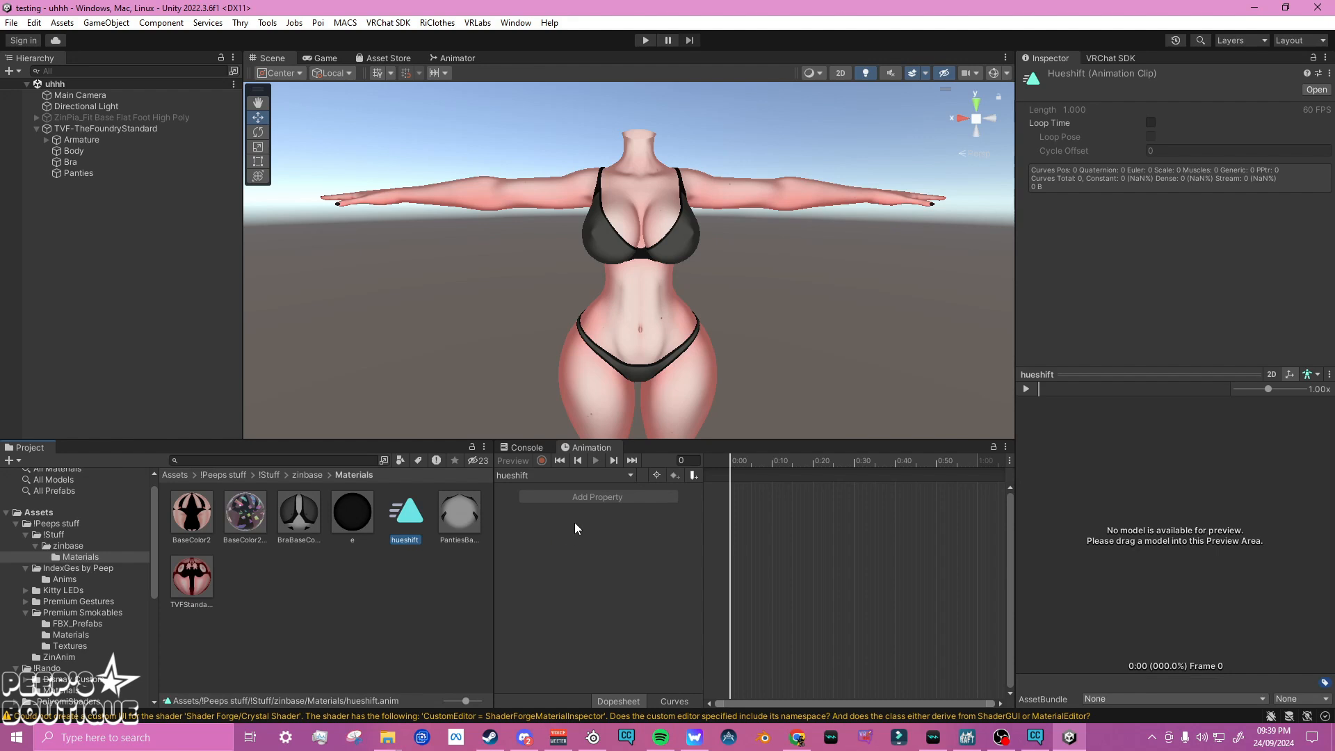
Assign the hueshift animation clip to the TVF-TheFoundryStandard object in the scene
mouse_move(573, 247)
right_down()
mouse_move(584, 226)
mouse_move(572, 263)
right_up()
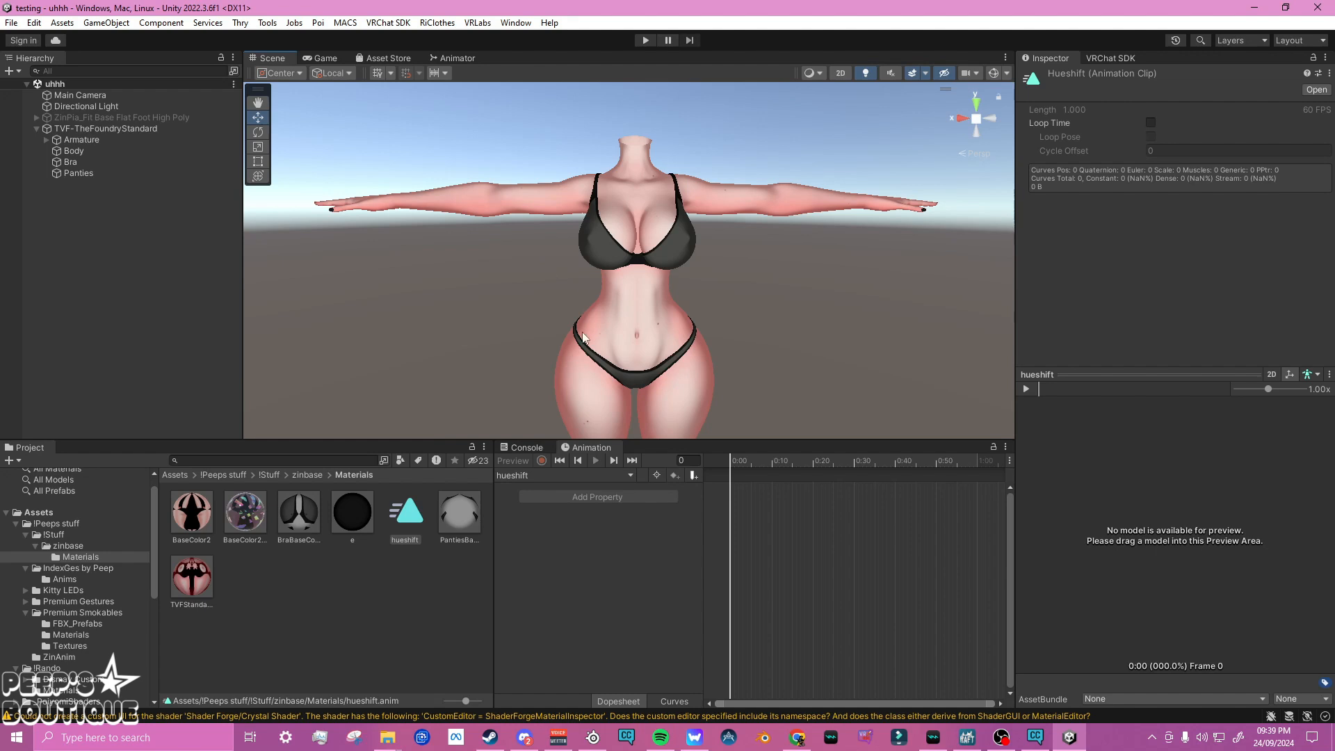
click(416, 521)
drag(416, 520, 94, 130)
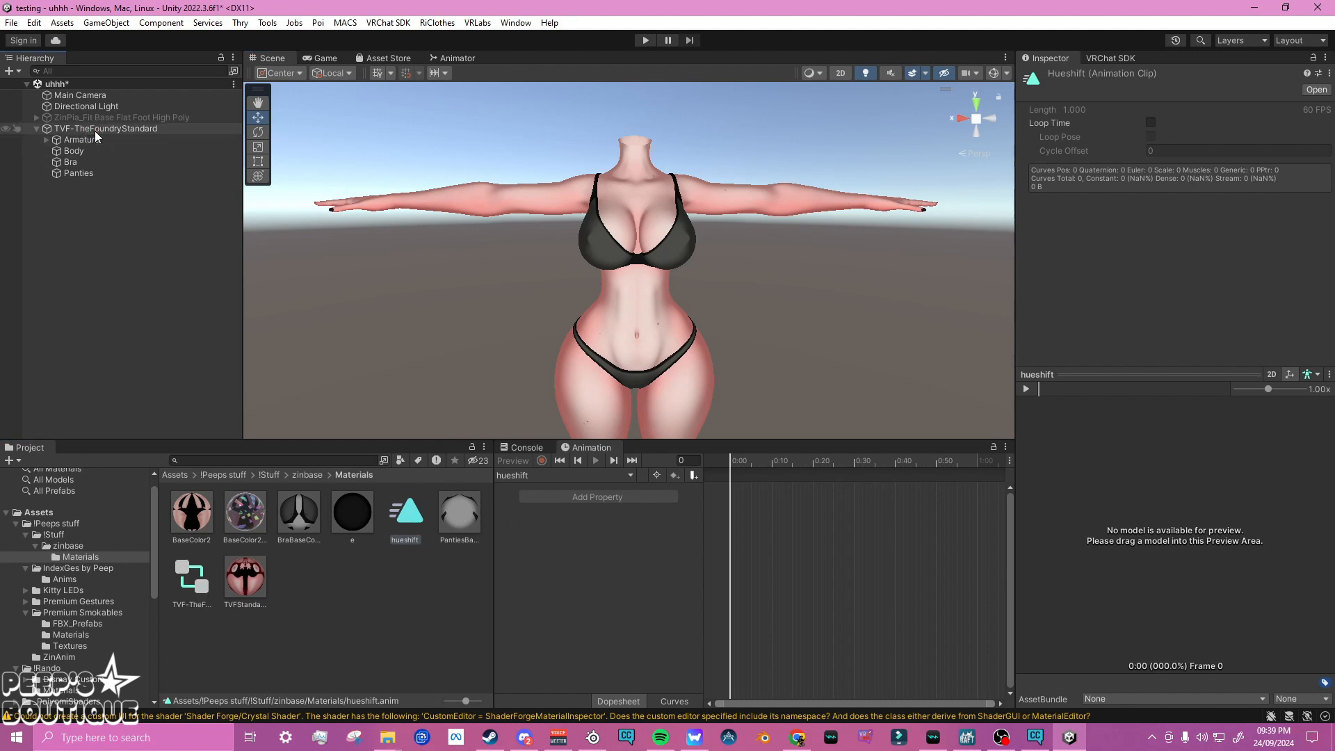
click(93, 131)
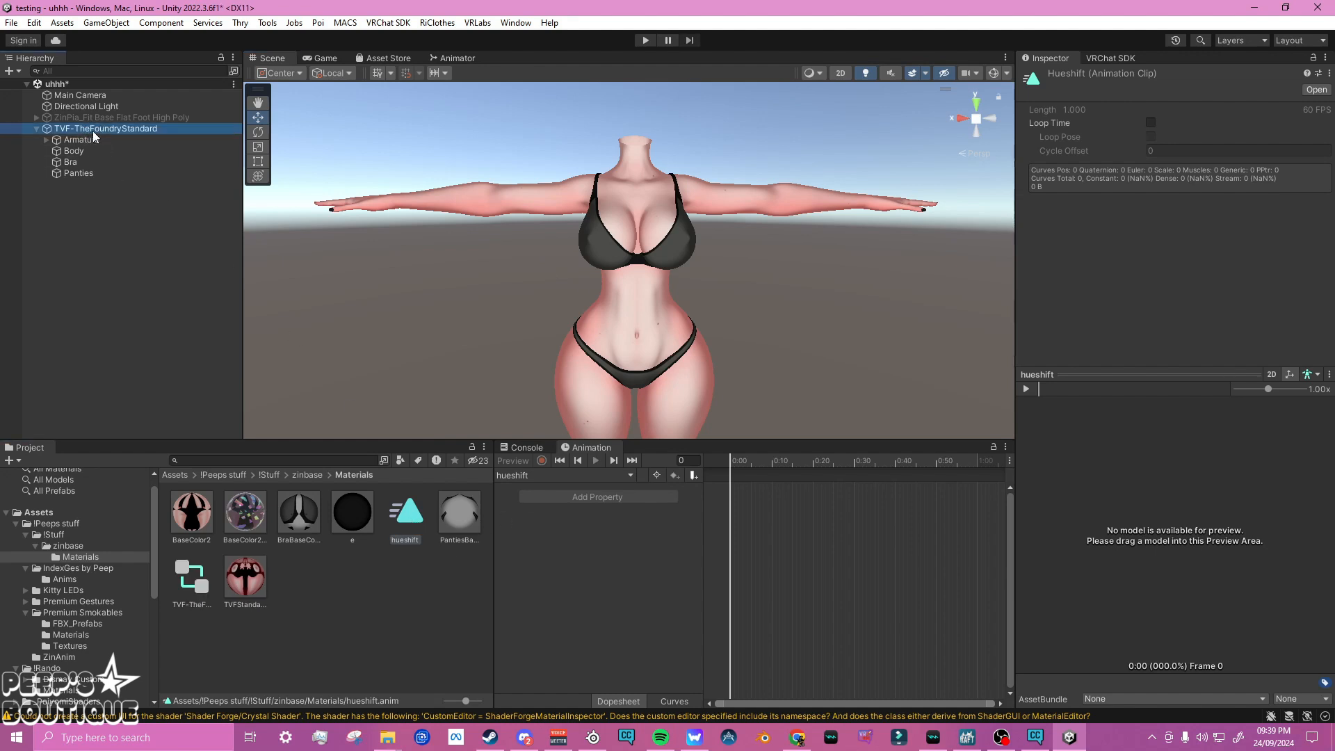
Inspect the new animator controller asset, the Animator component on TVF-TheFoundryStandard and its list of animation clips
click(189, 584)
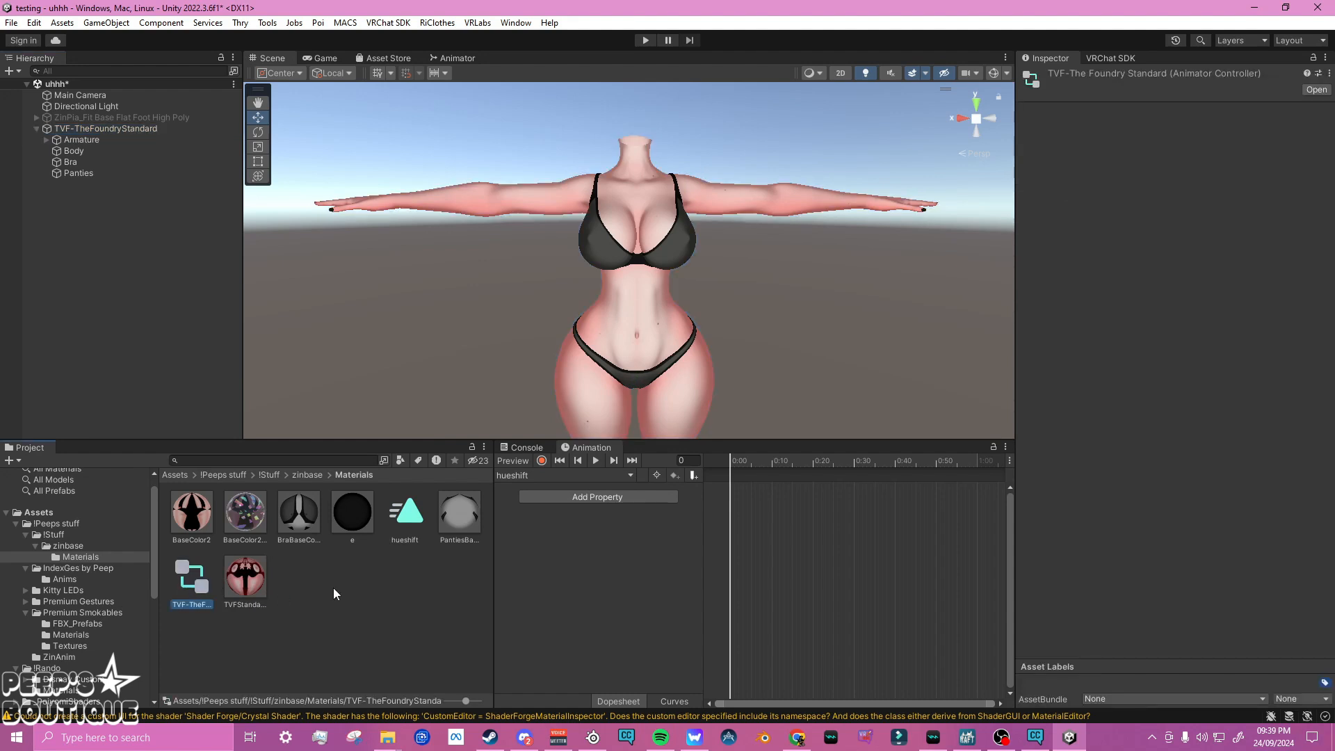
click(112, 130)
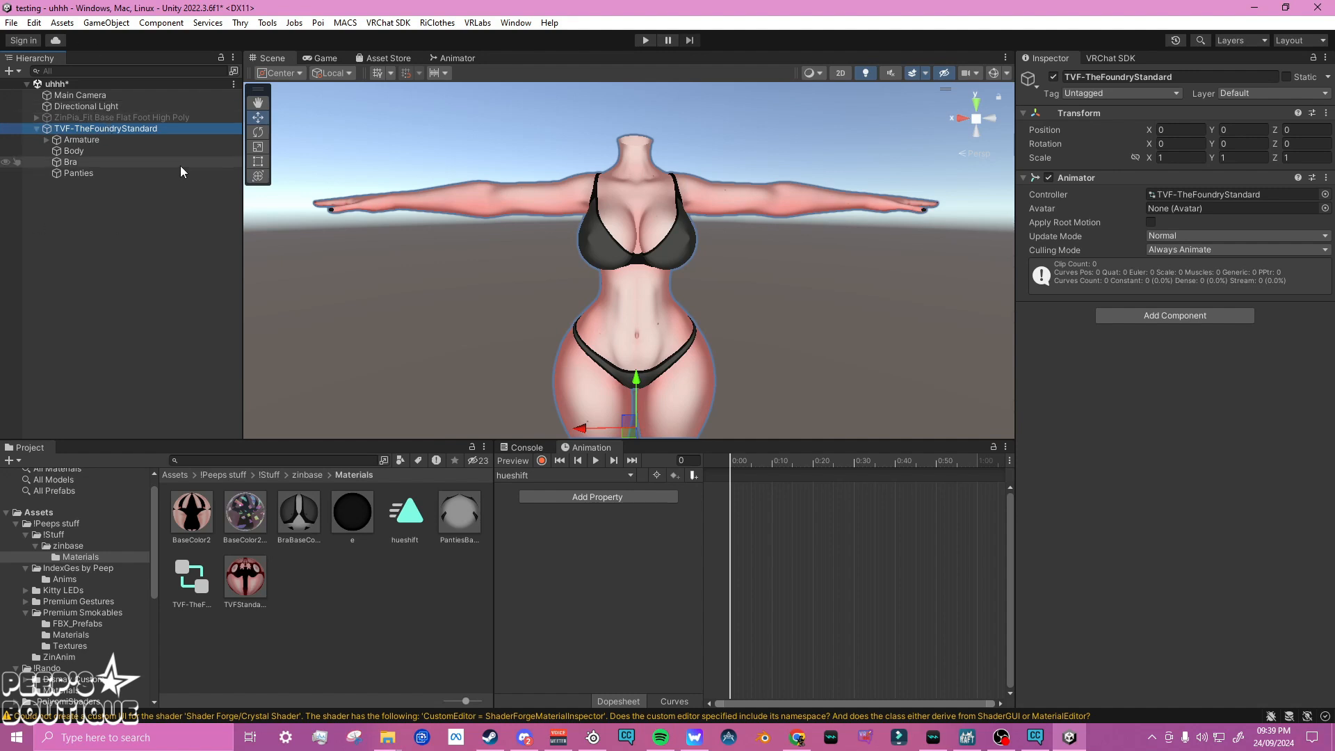
click(559, 474)
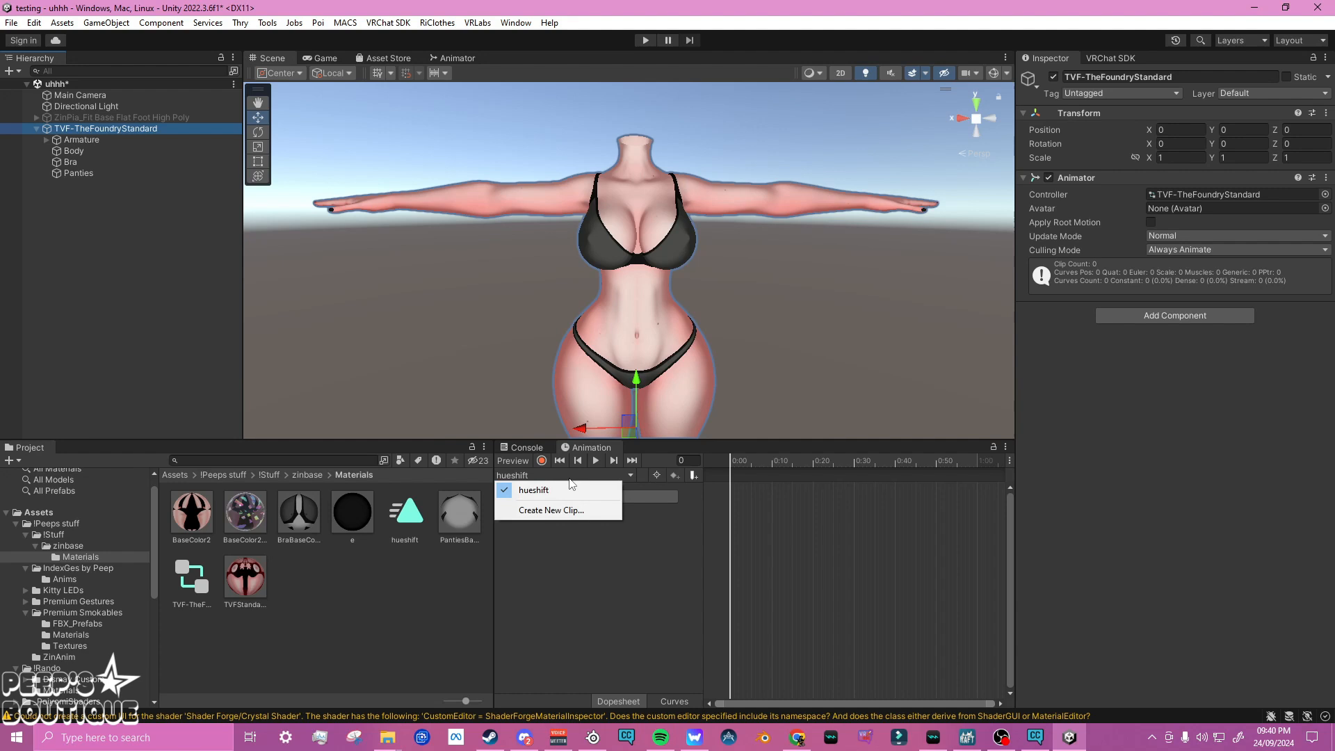
click(598, 592)
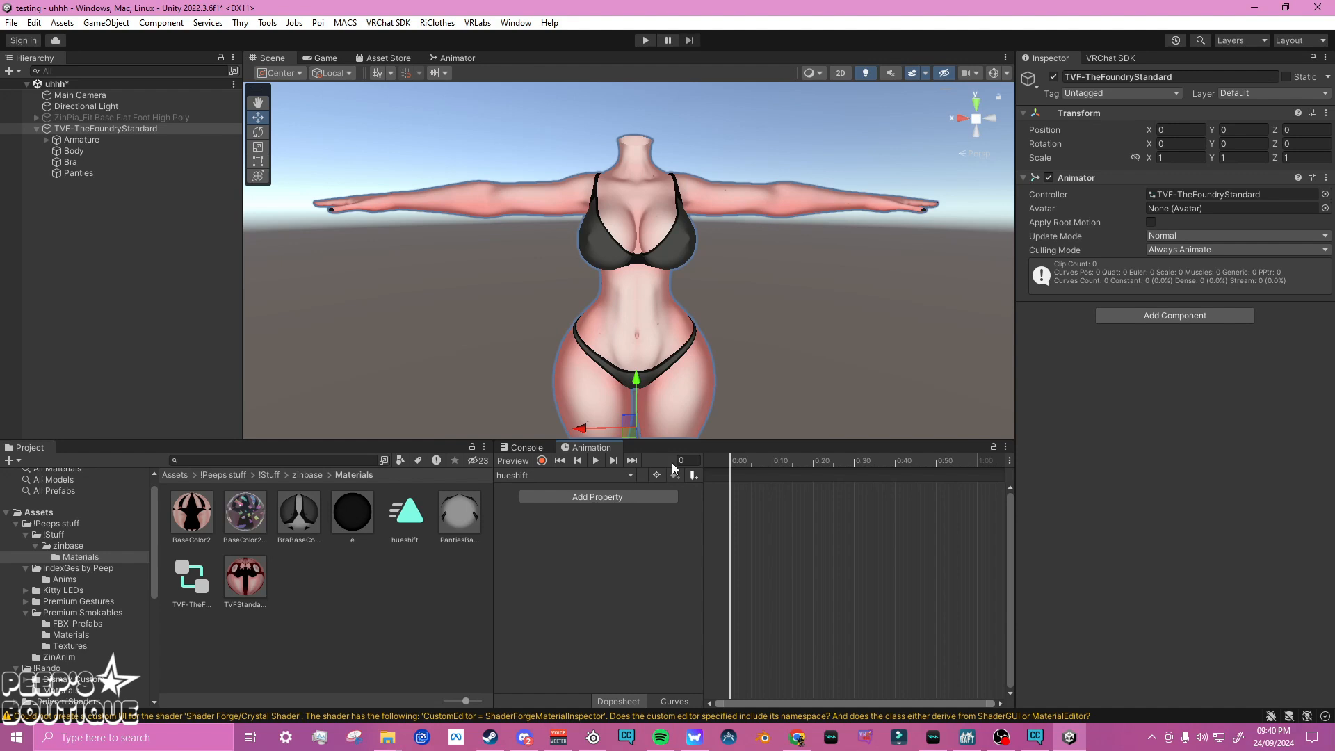
click(594, 474)
click(666, 419)
Enlarge the hueshift timeline around its first frames, and show the Color Adjust settings of the Body mesh's material
scroll(704, 381, up, 3)
scroll(703, 379, down, 3)
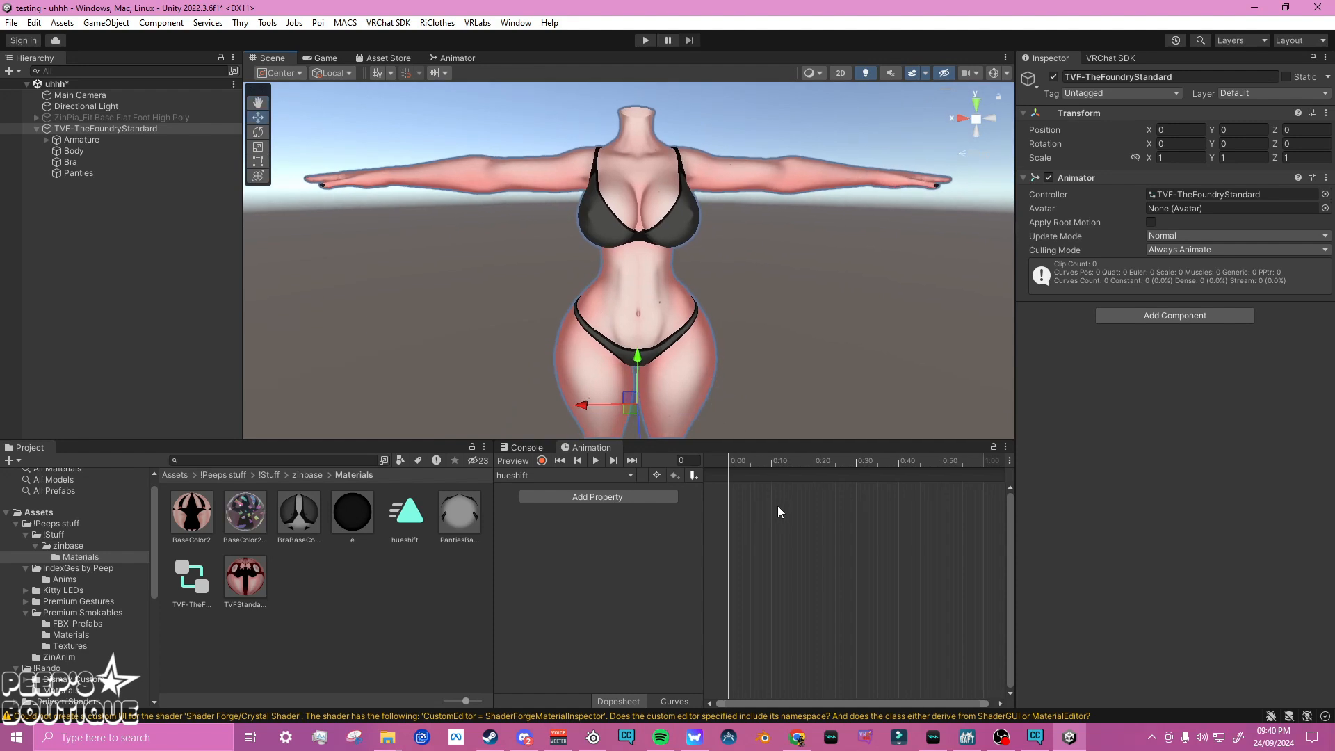
scroll(777, 512, up, 5)
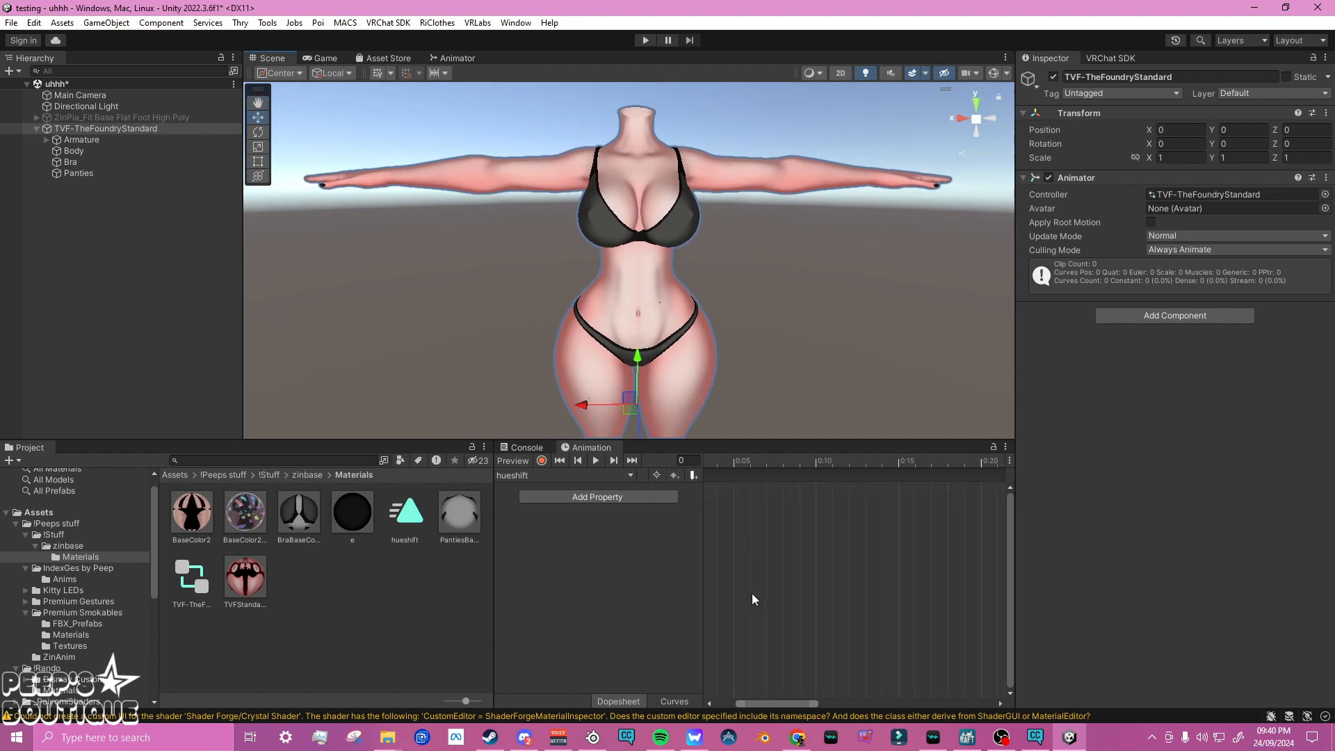
drag(766, 704, 680, 654)
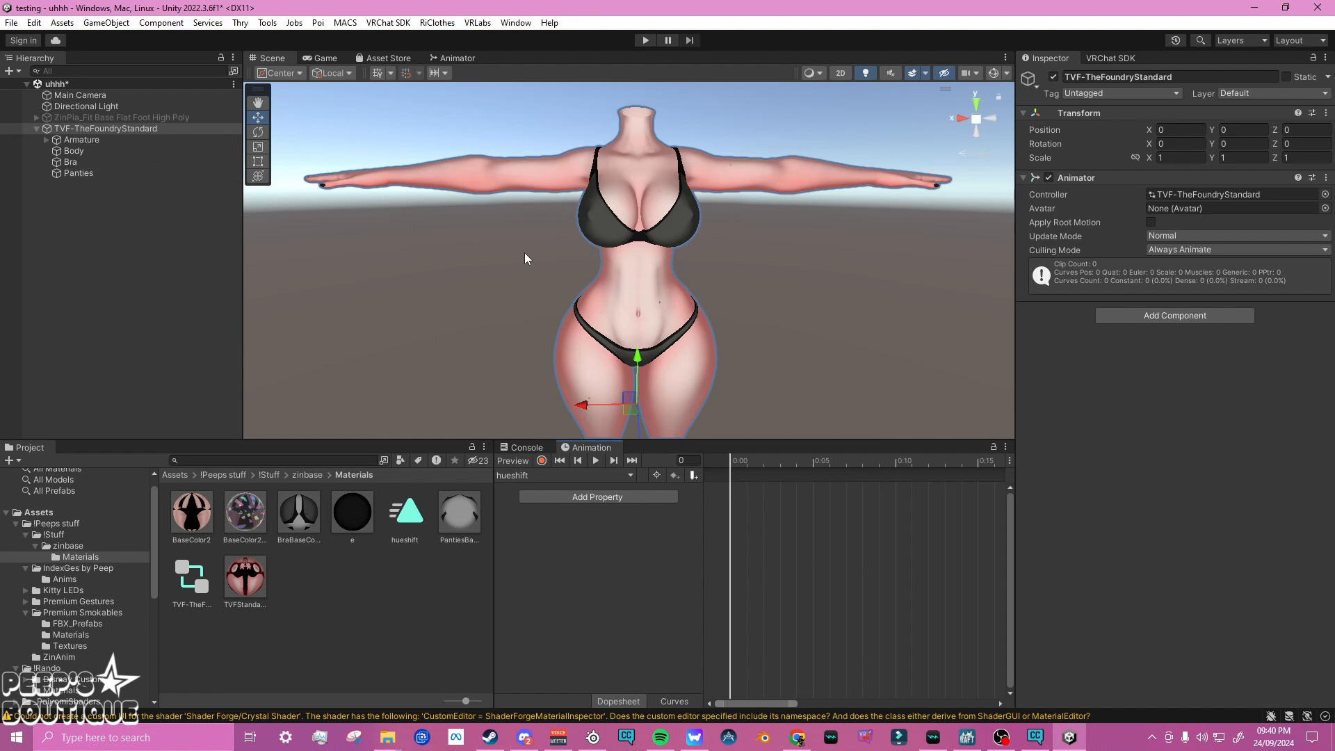
alt+drag(526, 258, 529, 249)
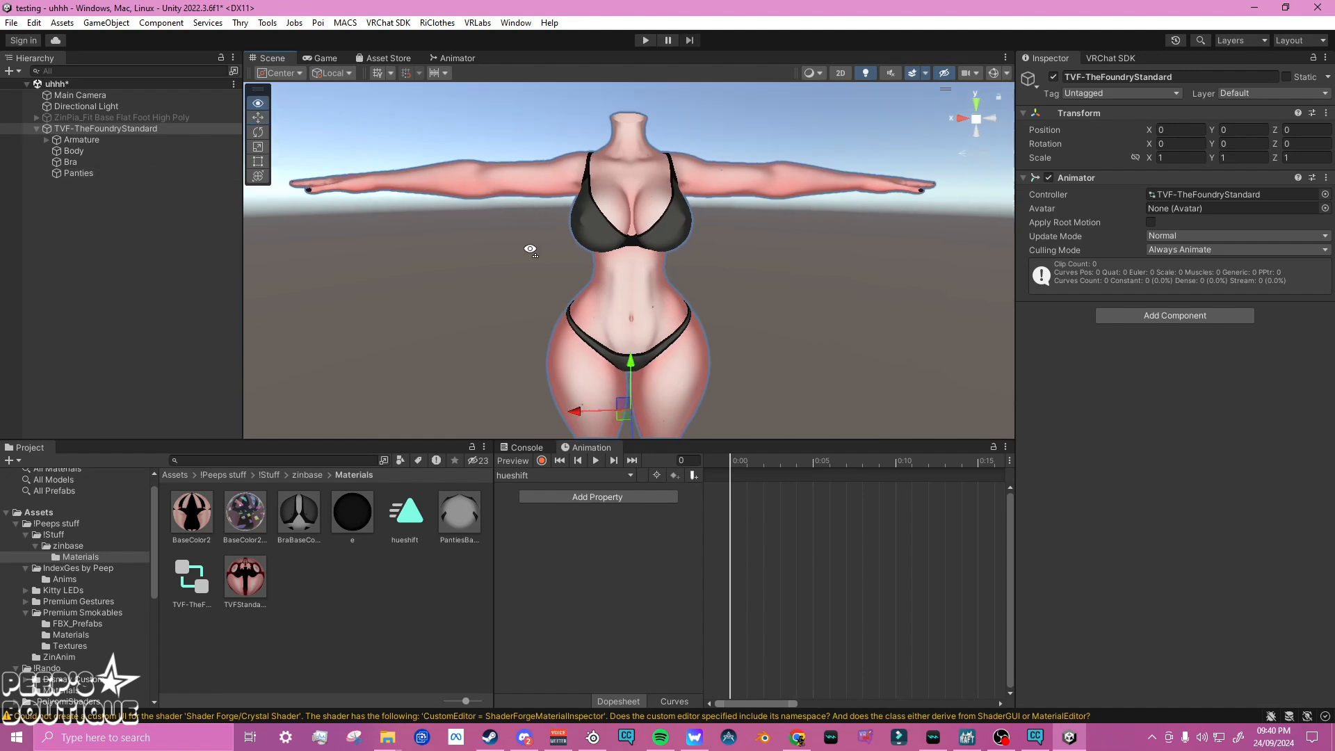
click(97, 149)
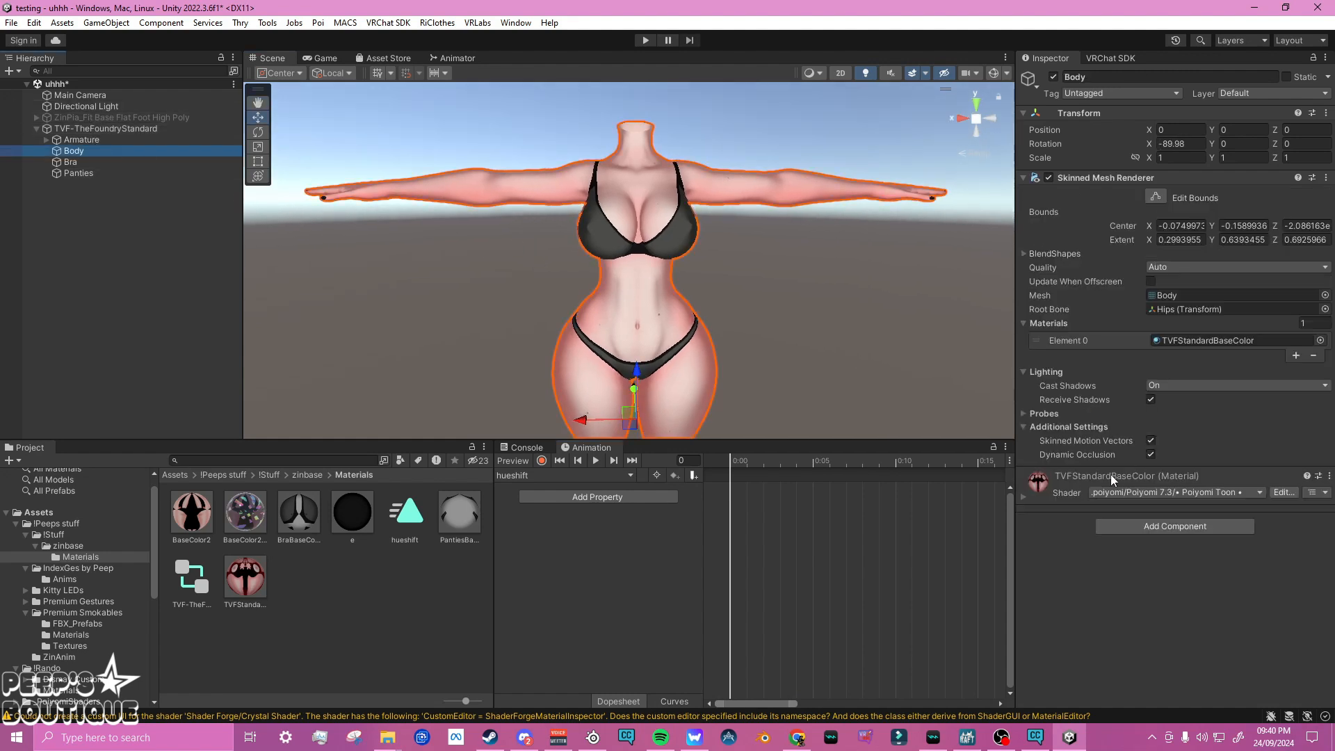
click(1024, 498)
scroll(1126, 417, down, 3)
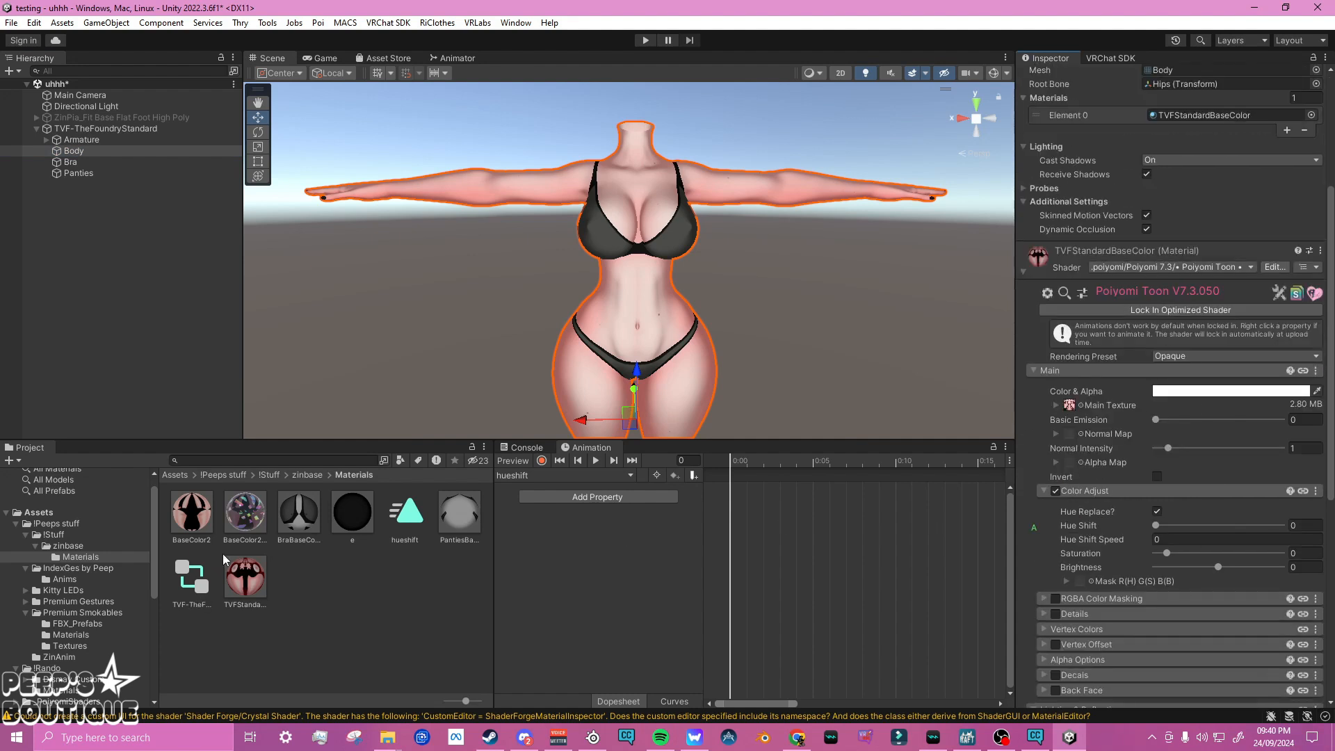
Examine the Body mesh's TVFStandardBaseColor material in its renderer and show the Color Adjust settings
click(244, 576)
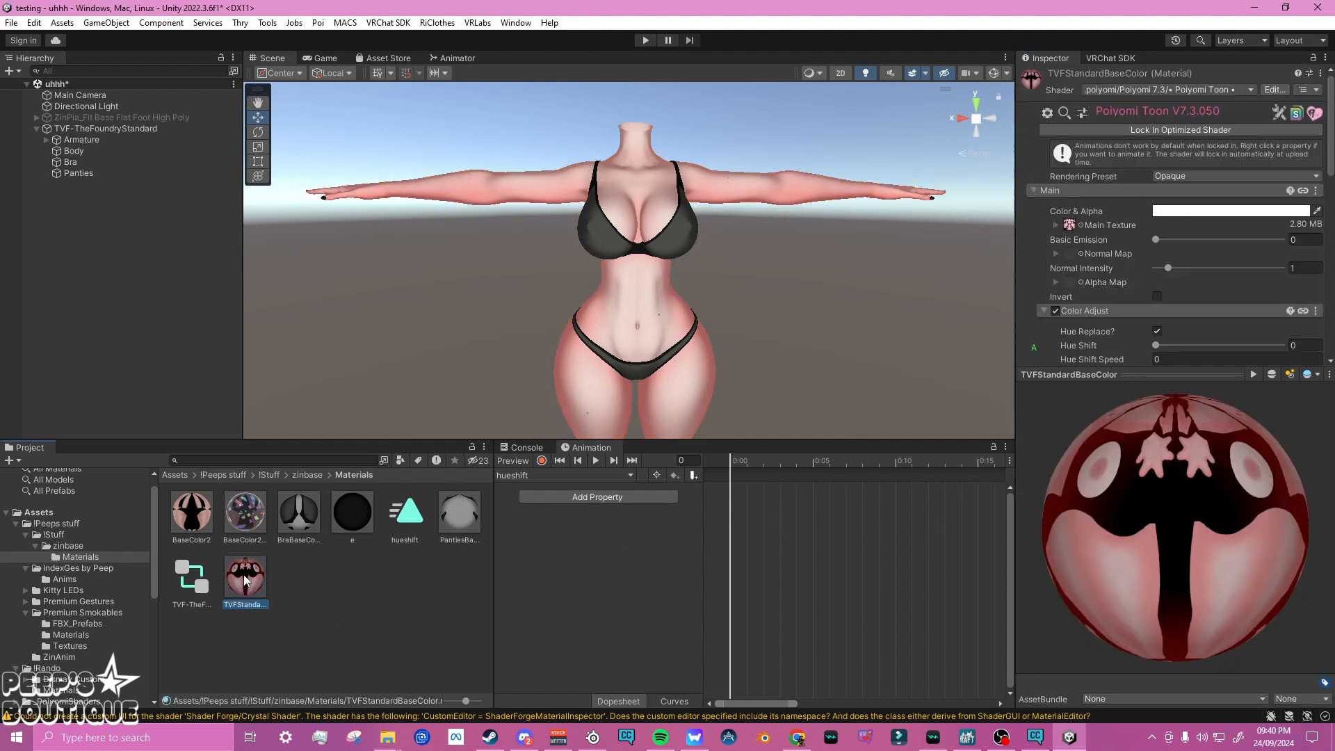
click(110, 152)
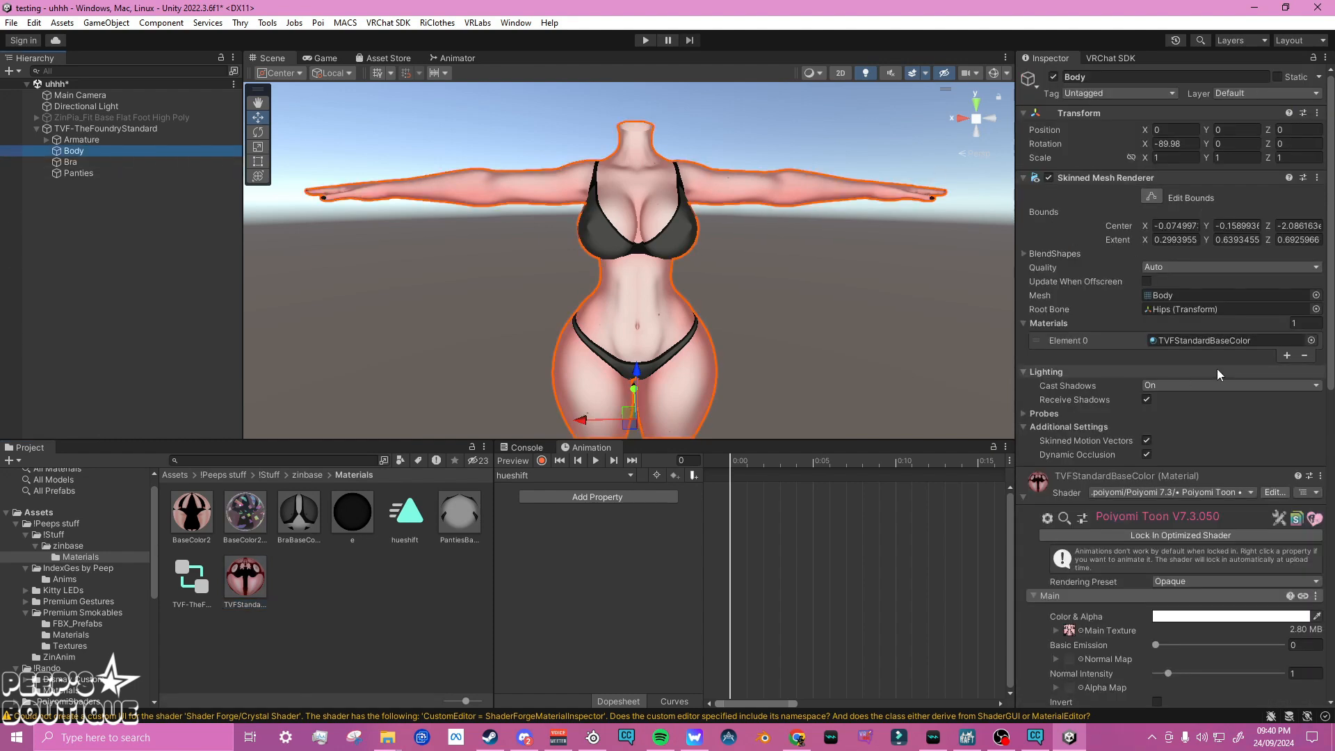
scroll(1161, 367, down, 1)
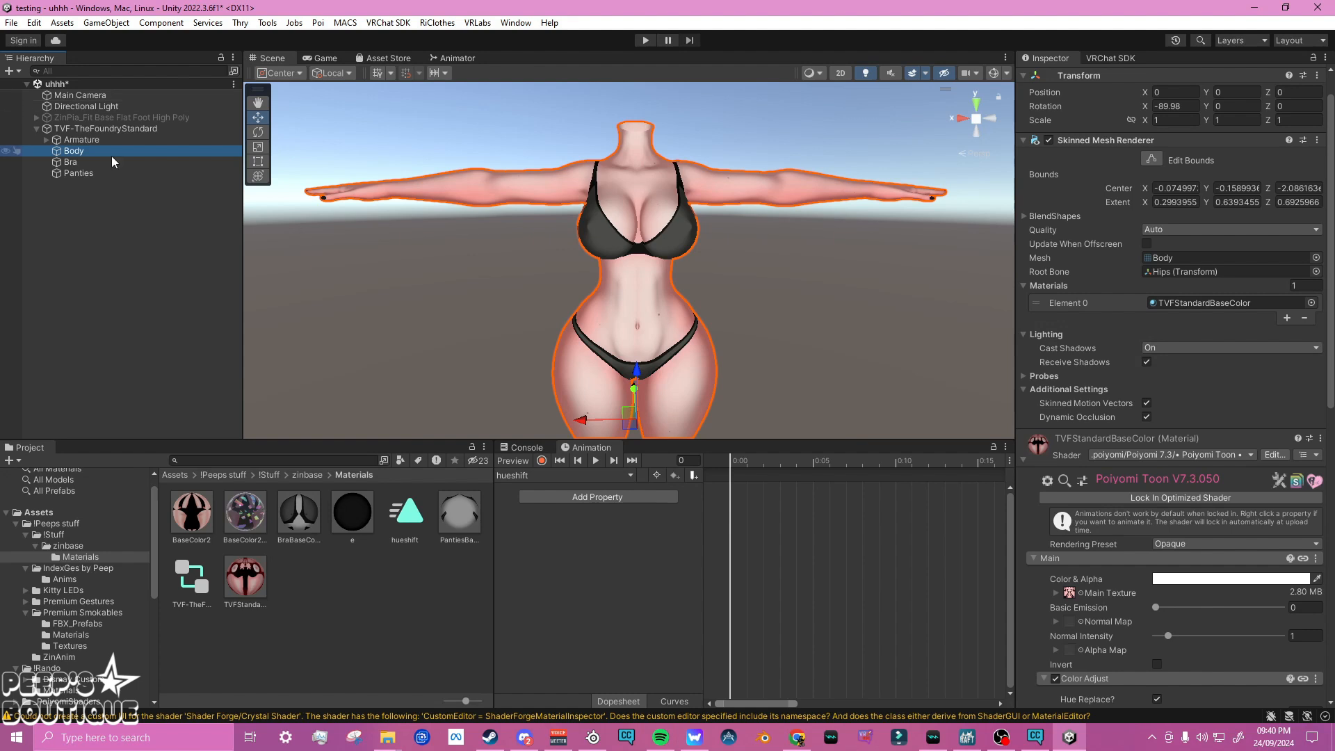
click(1023, 459)
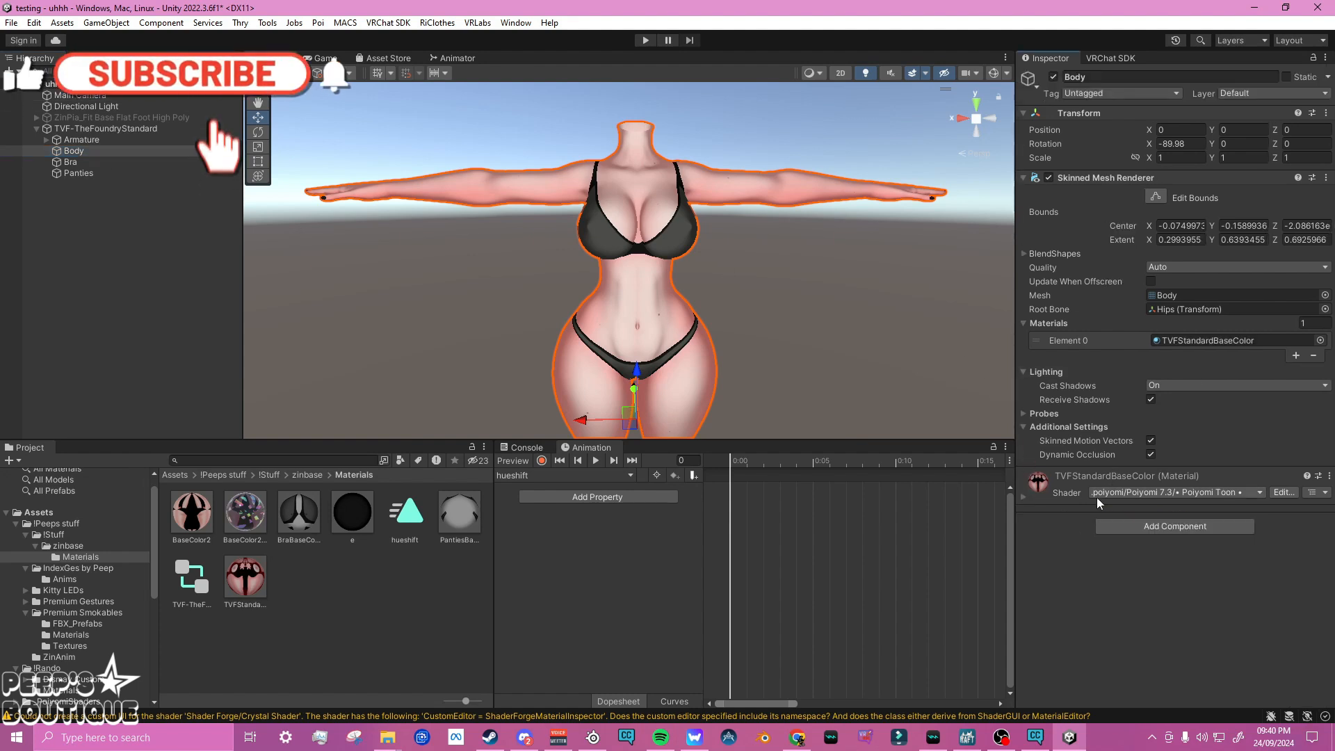
click(1023, 497)
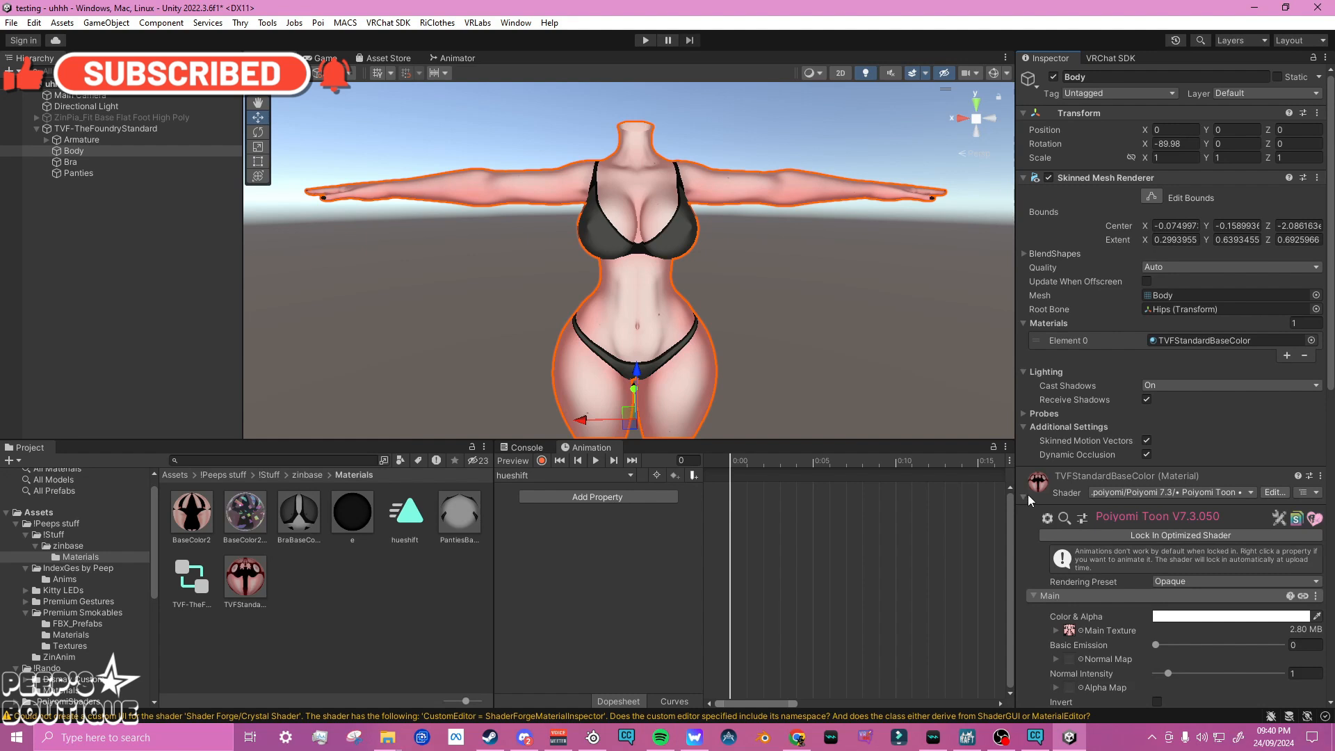
scroll(1113, 466, down, 5)
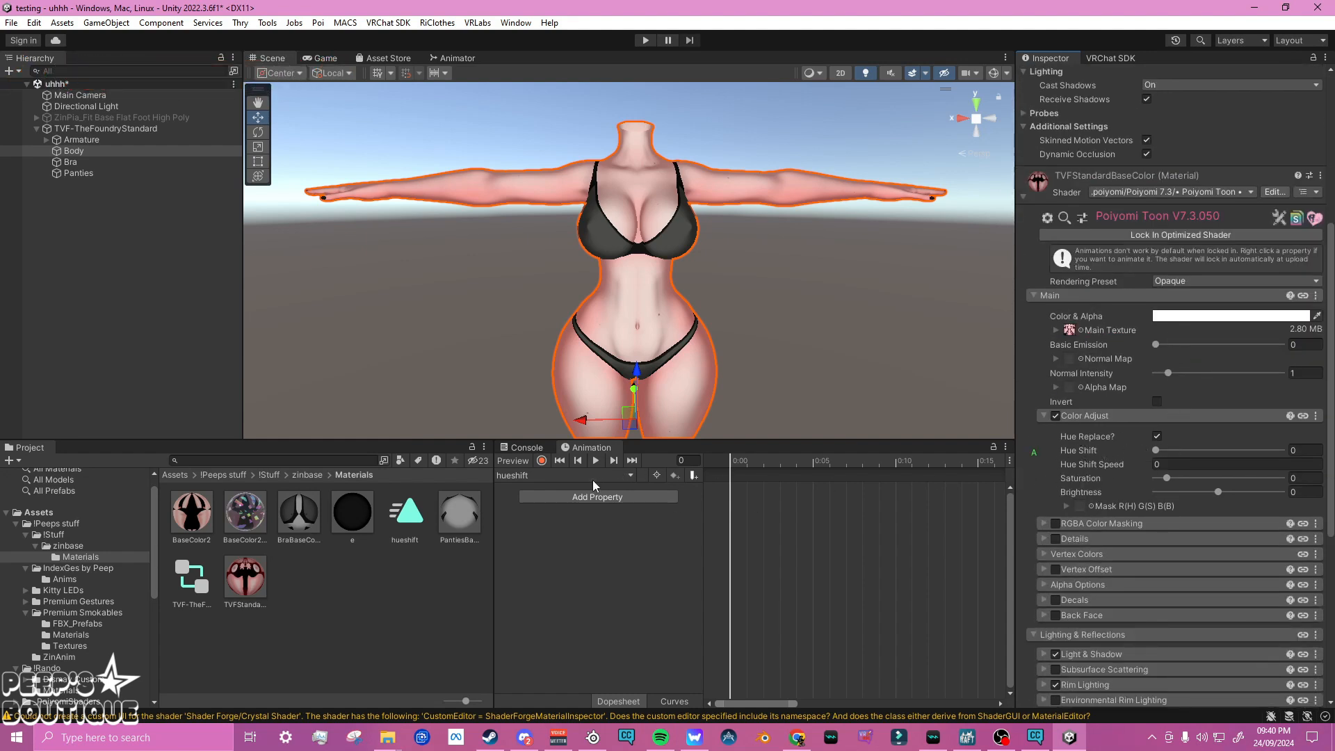
Record Hue Shift keyframes in the hueshift clip for the Body material: 0 at frame 0 and 1 at frame 25
click(542, 461)
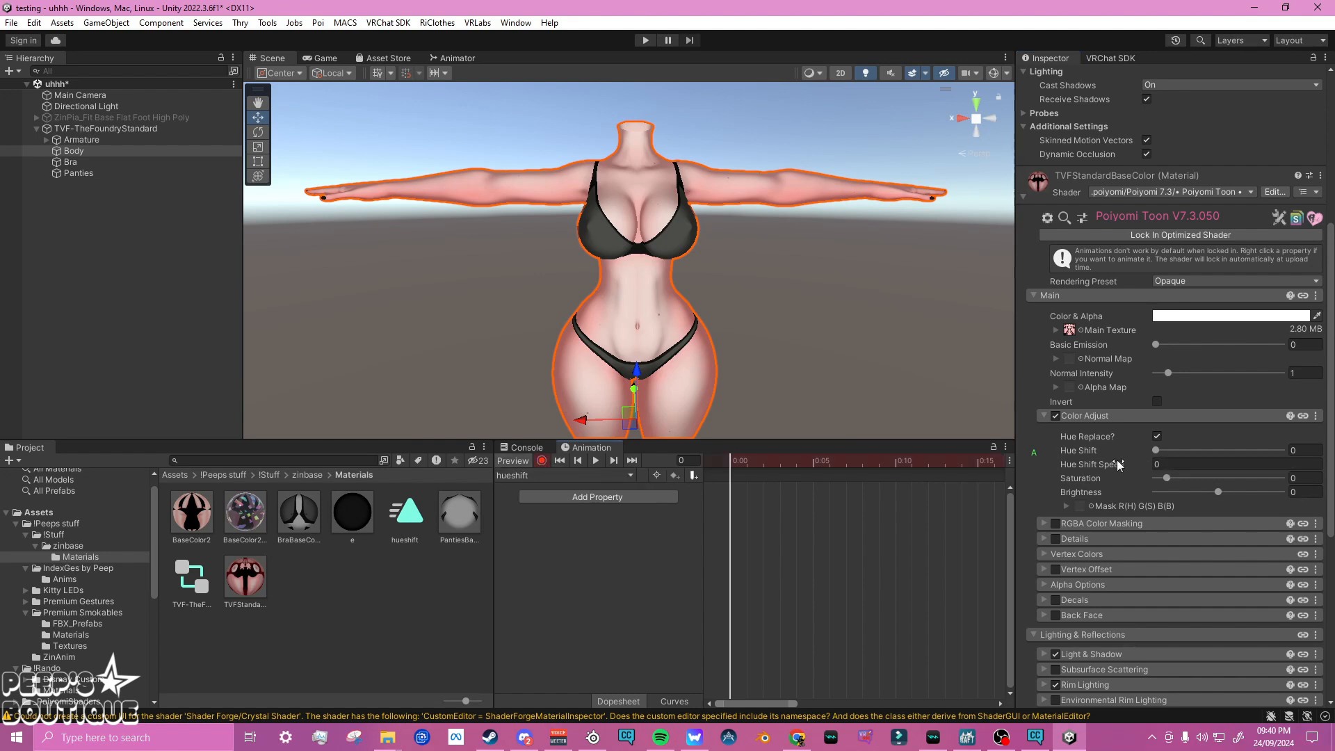
drag(1163, 448, 1087, 455)
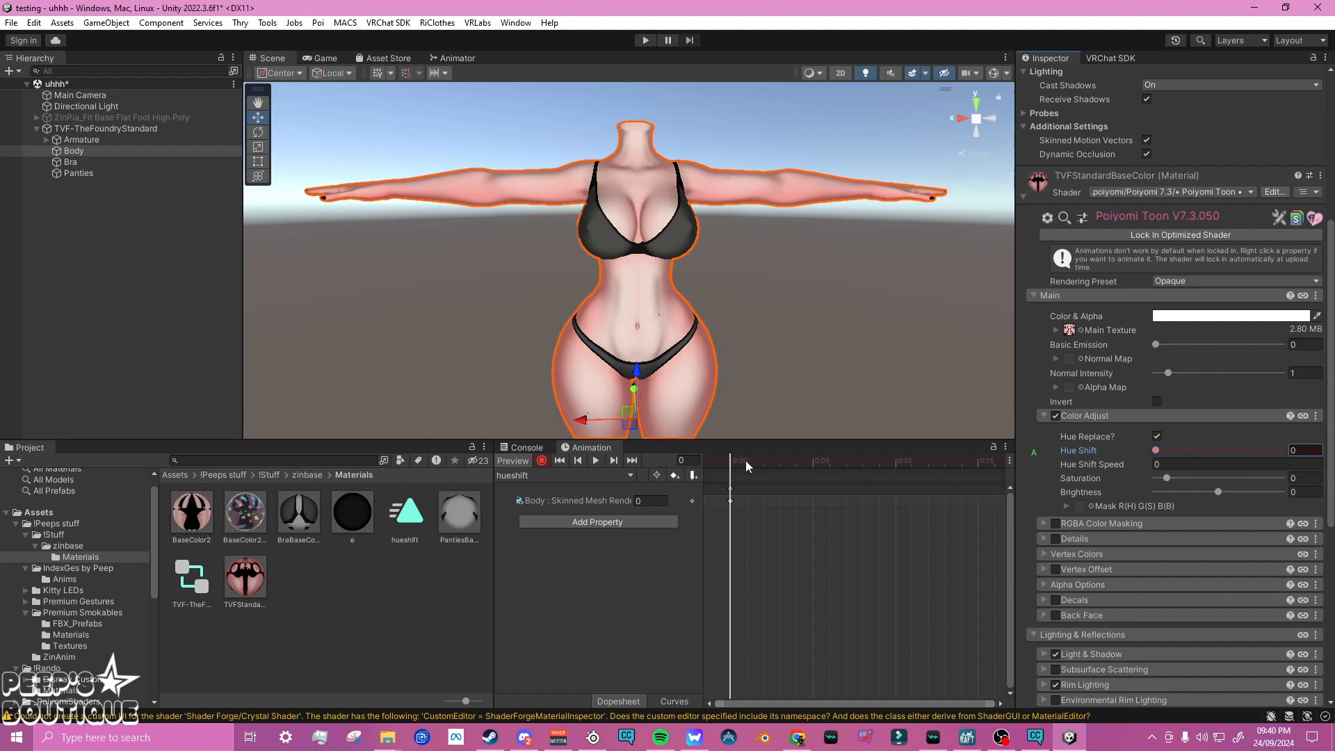
drag(734, 458, 963, 482)
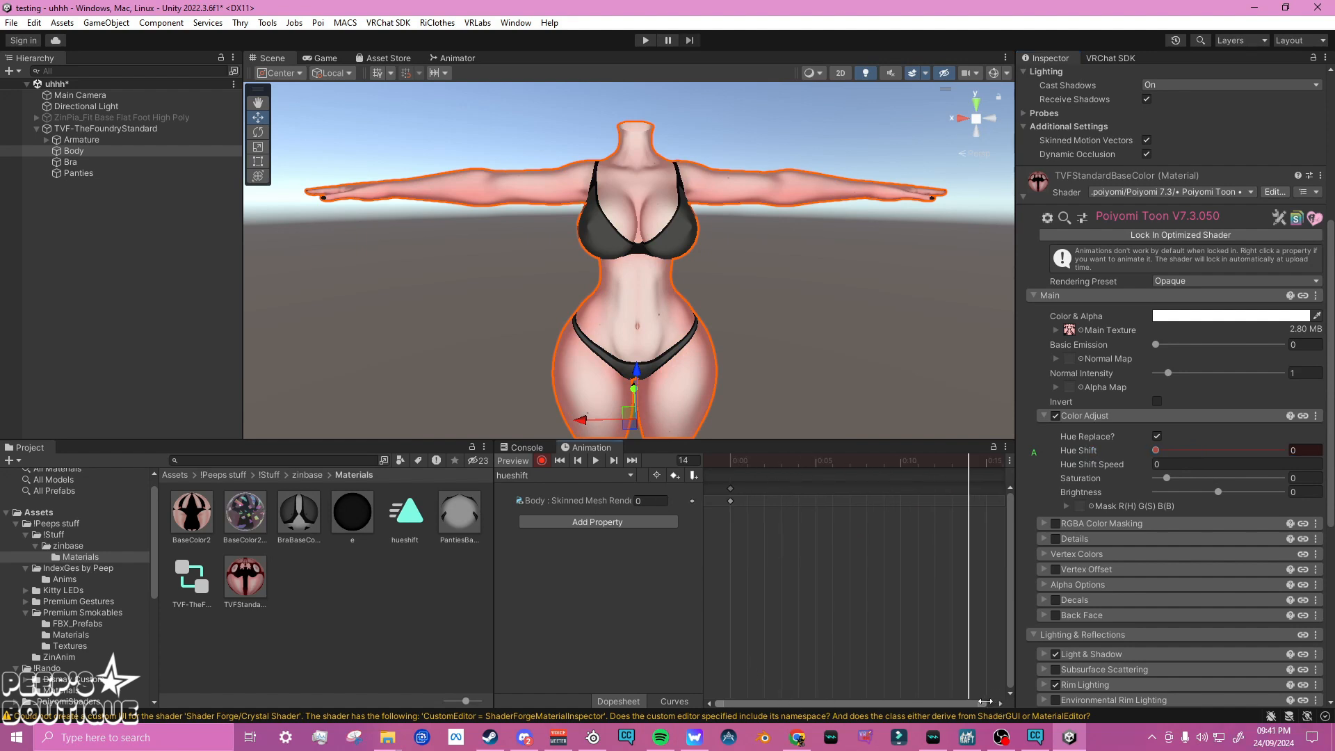
scroll(876, 618, down, 5)
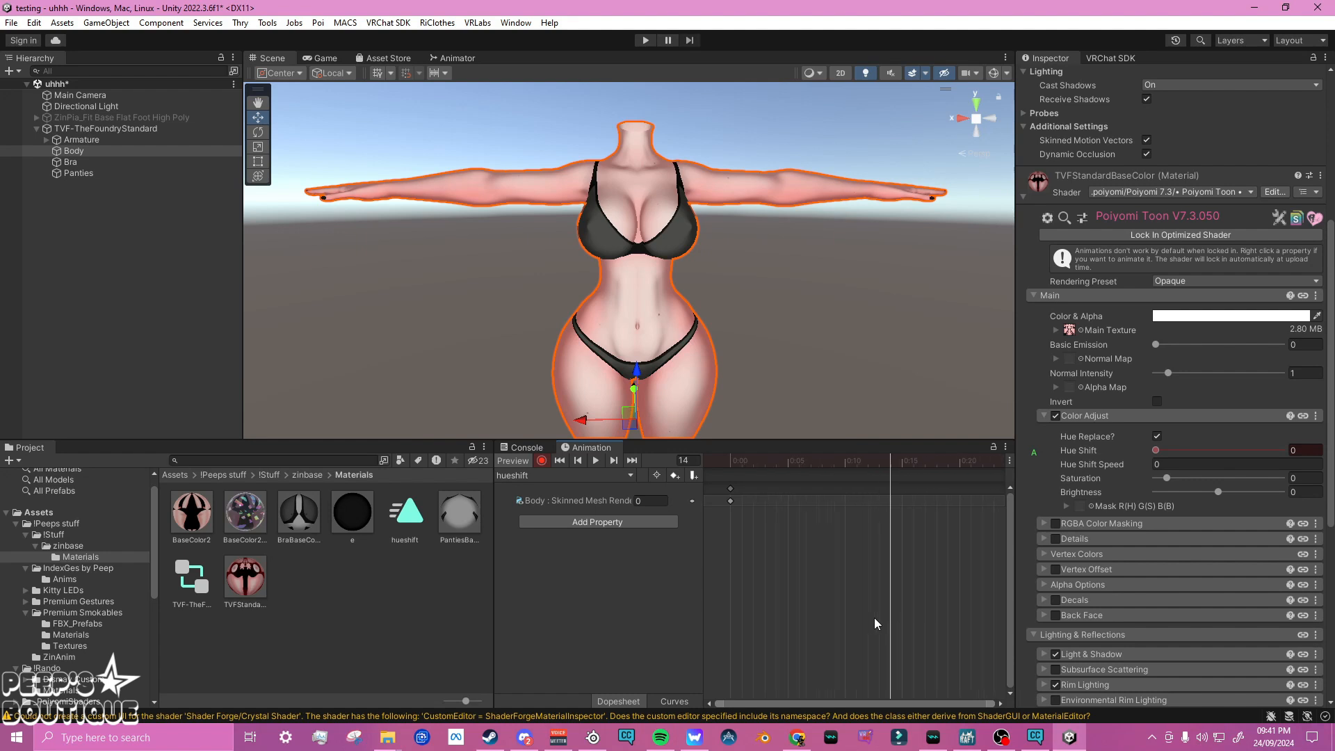
drag(853, 463, 935, 479)
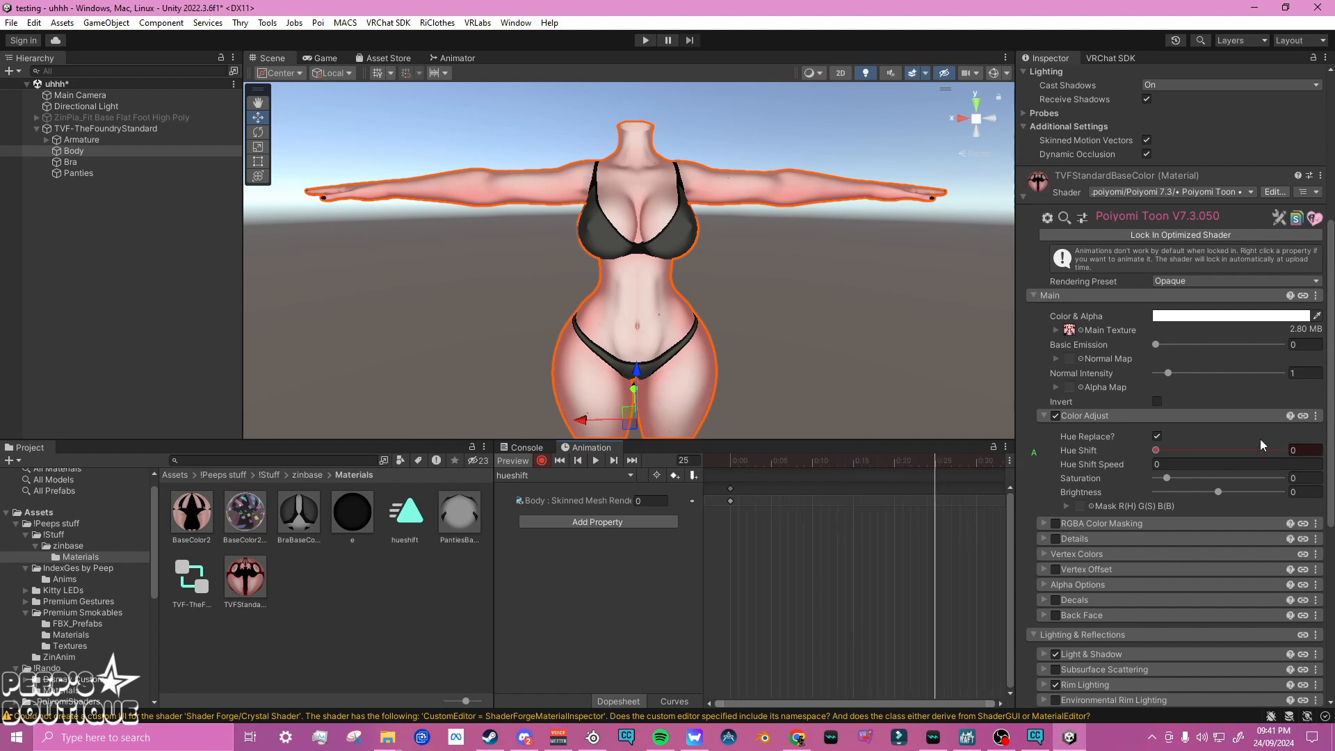
drag(1158, 451, 1298, 456)
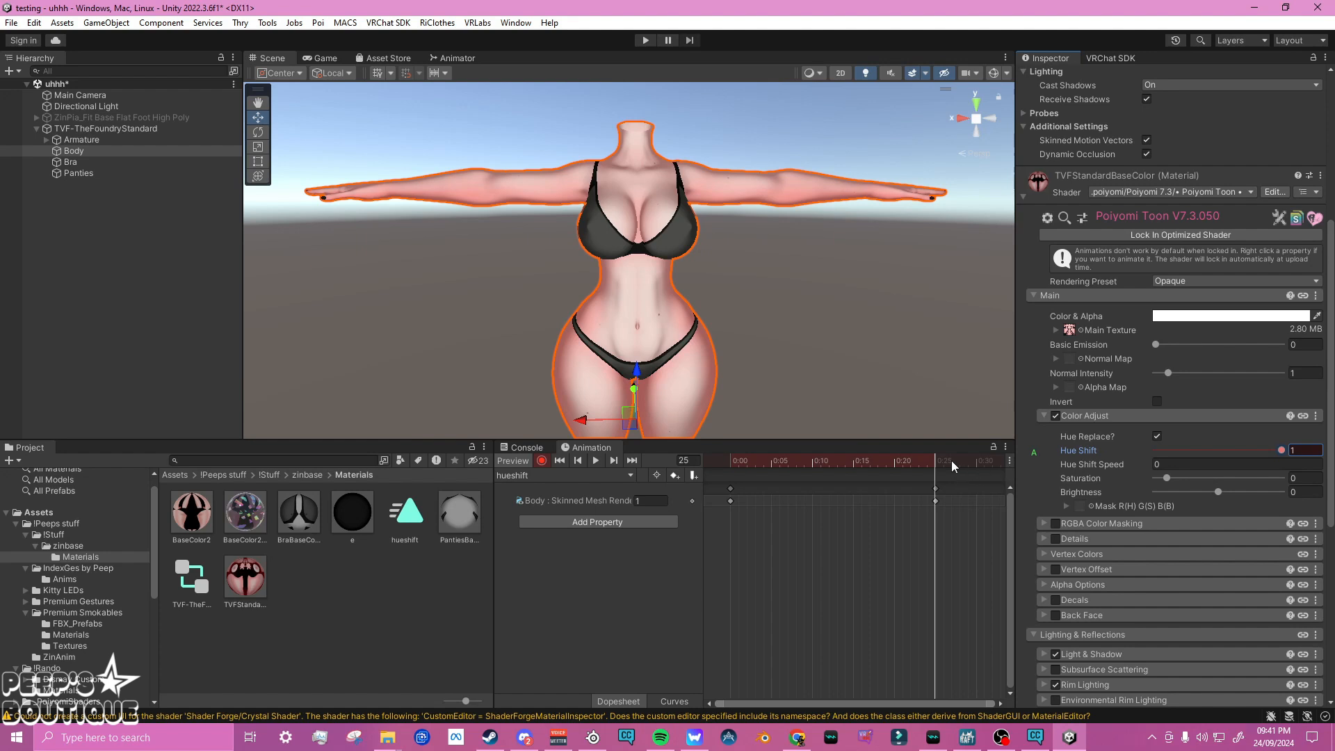
Scrub the hueshift timeline back to frame 0 and stop recording the animation
drag(928, 457, 915, 458)
drag(847, 474, 730, 510)
click(540, 460)
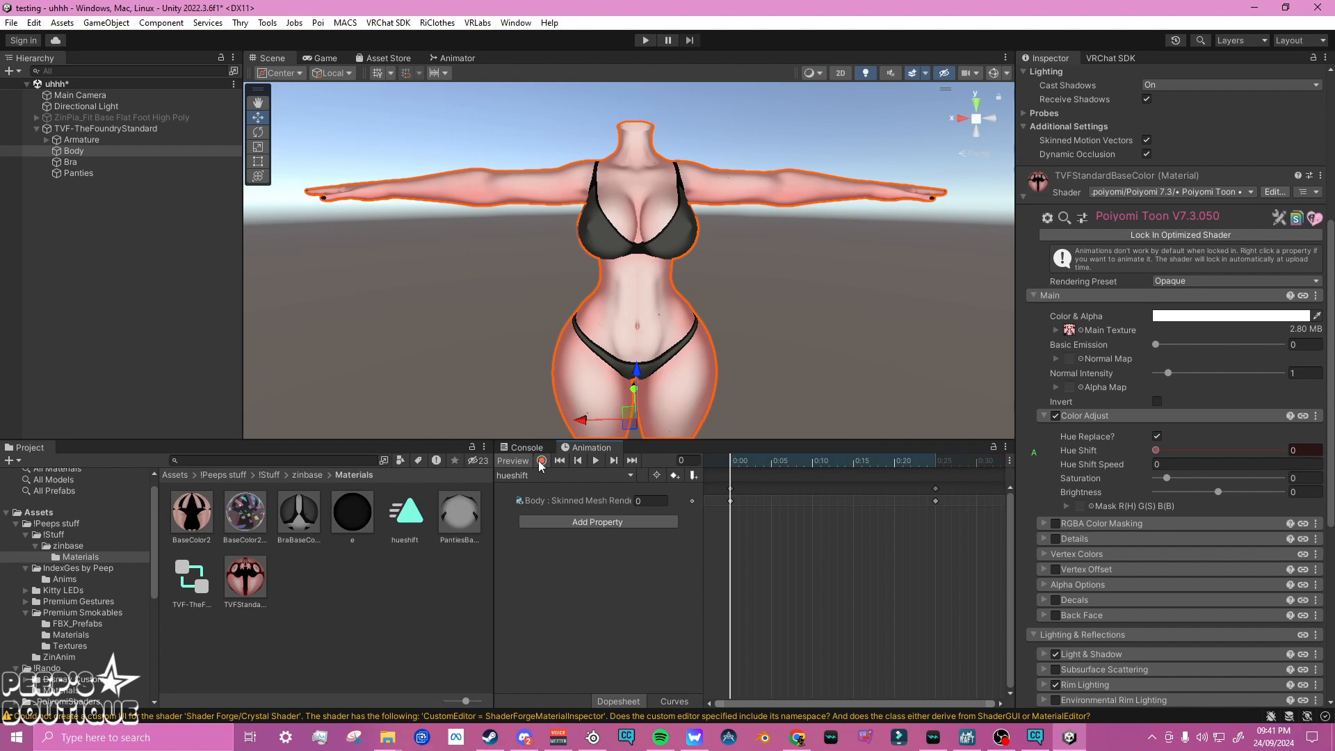
Add a VRC Avatar Descriptor to TVF-TheFoundryStandard, with its animator controller as FX layer and the menu and para assets assigned
click(369, 602)
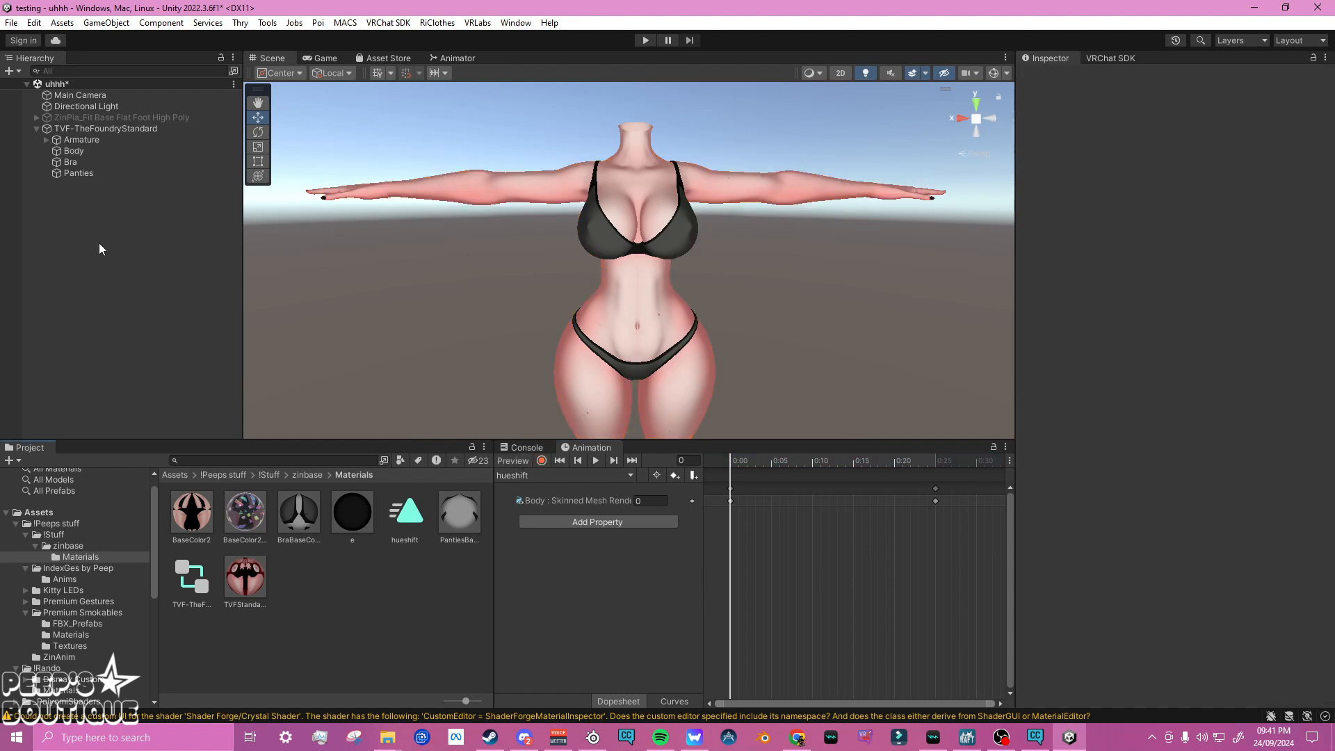
click(119, 130)
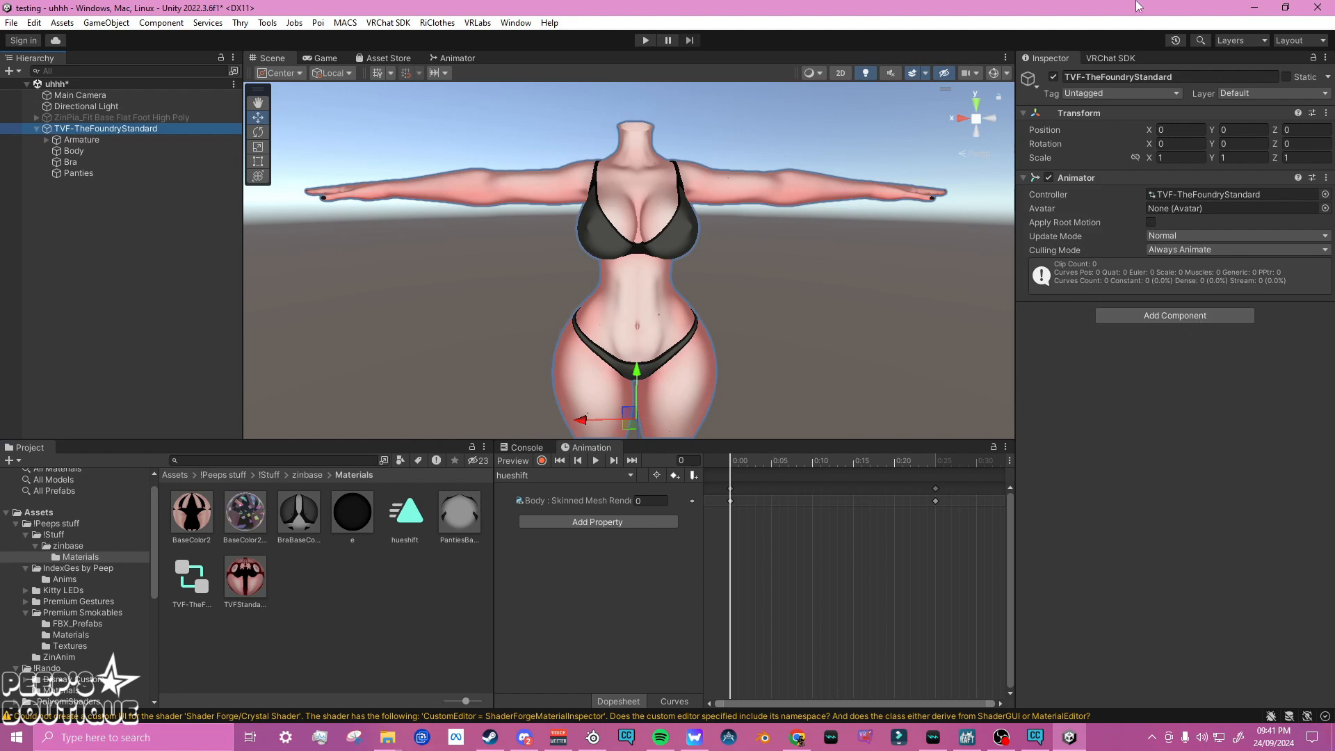
click(1146, 316)
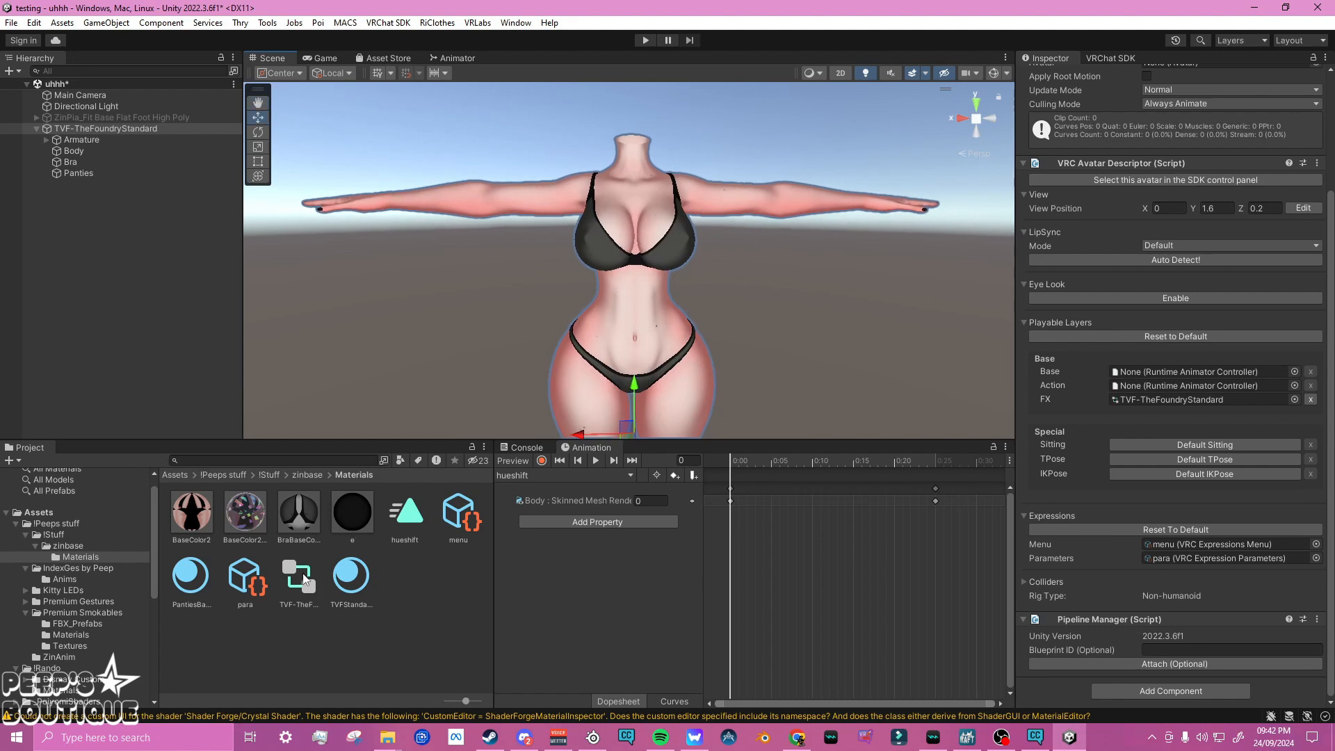
Locate the controller assigned to the avatar's FX layer and open it in the Animator
click(114, 130)
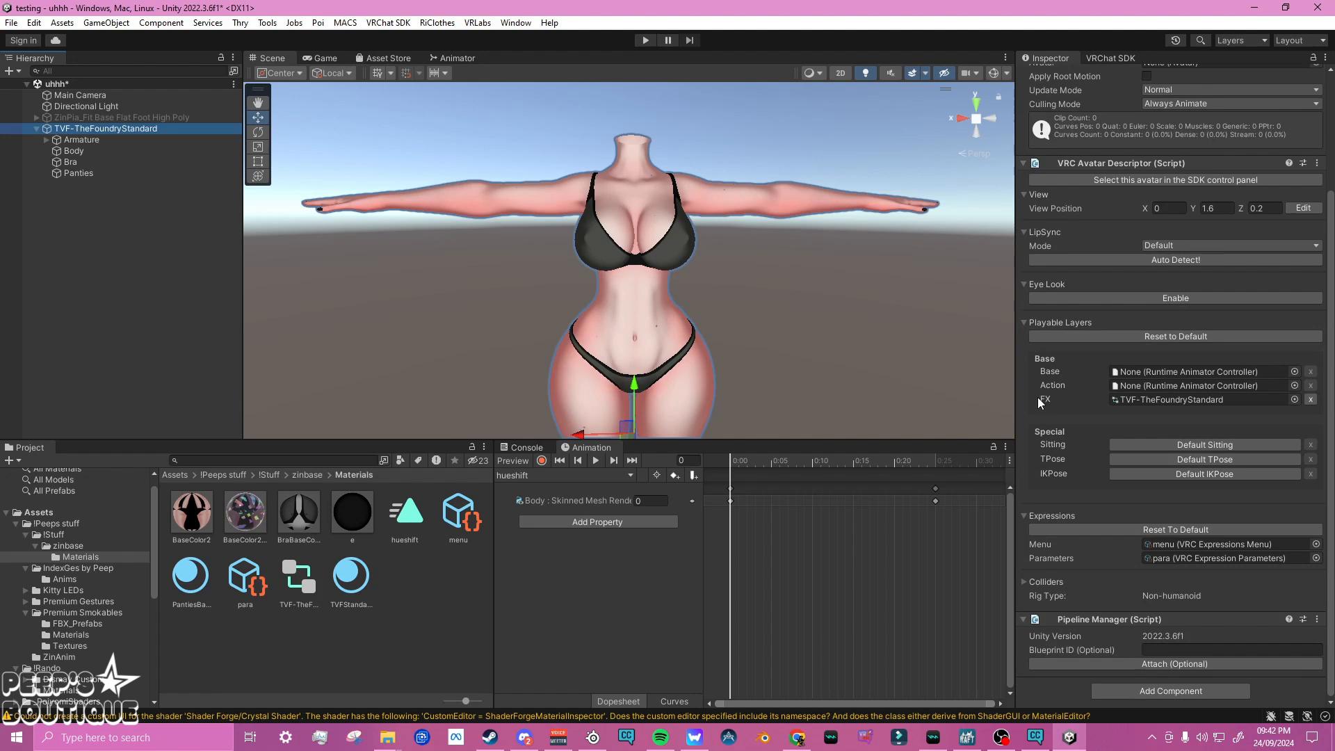
click(1169, 400)
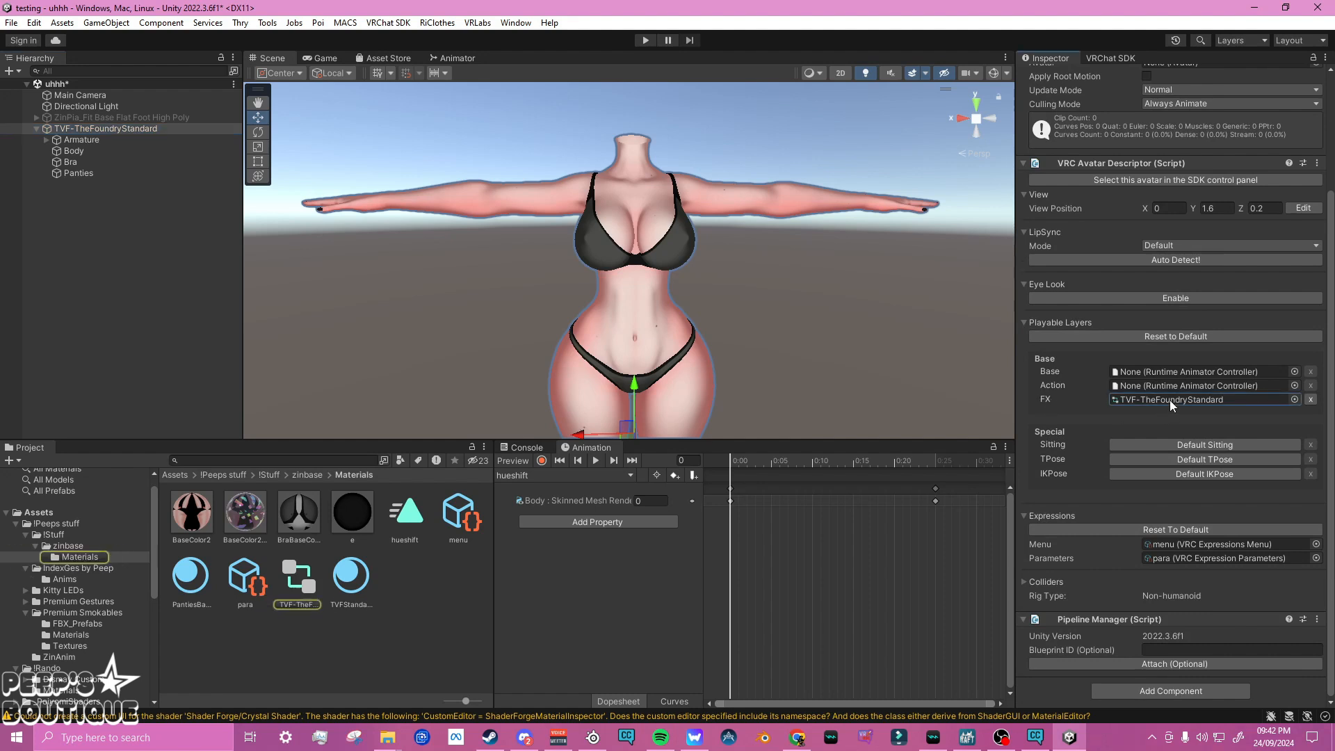
double_click(302, 591)
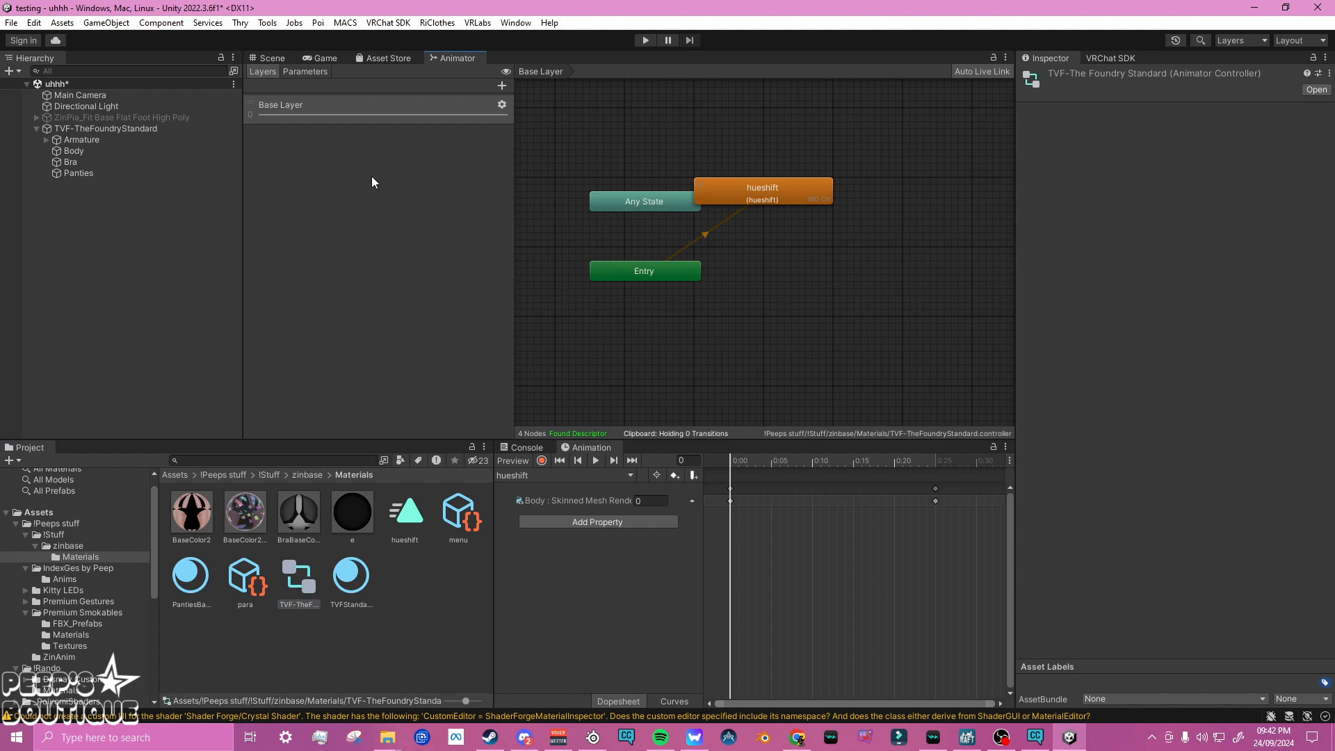
Add a Float parameter named Hueshift to the FX animator controller
click(309, 70)
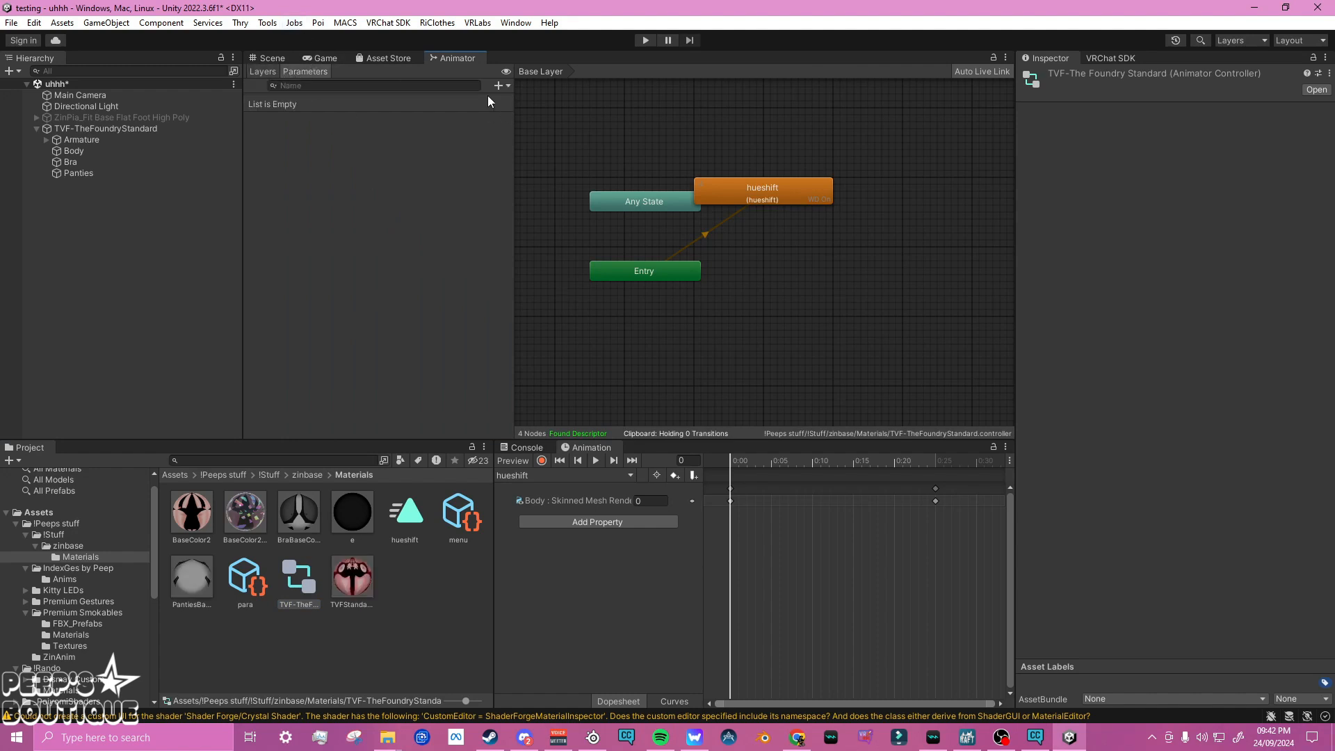
click(261, 72)
click(314, 72)
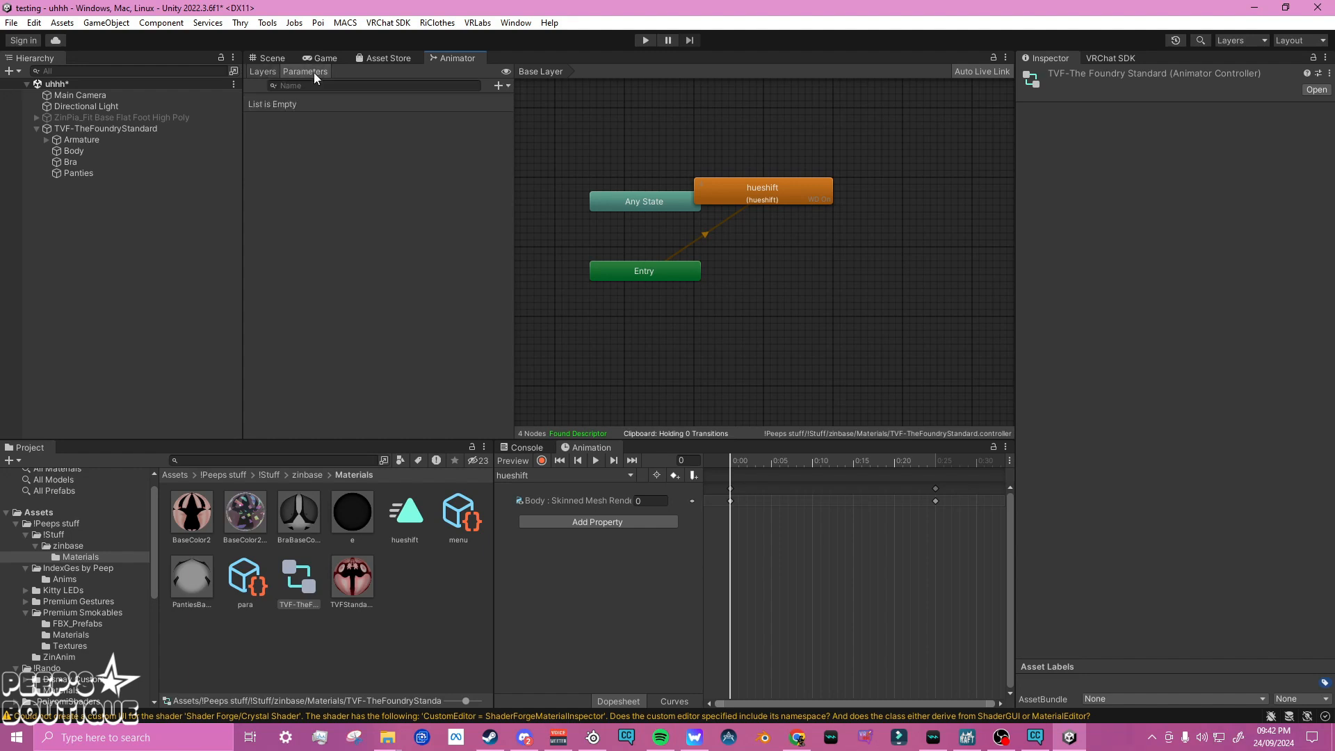
click(500, 86)
click(511, 102)
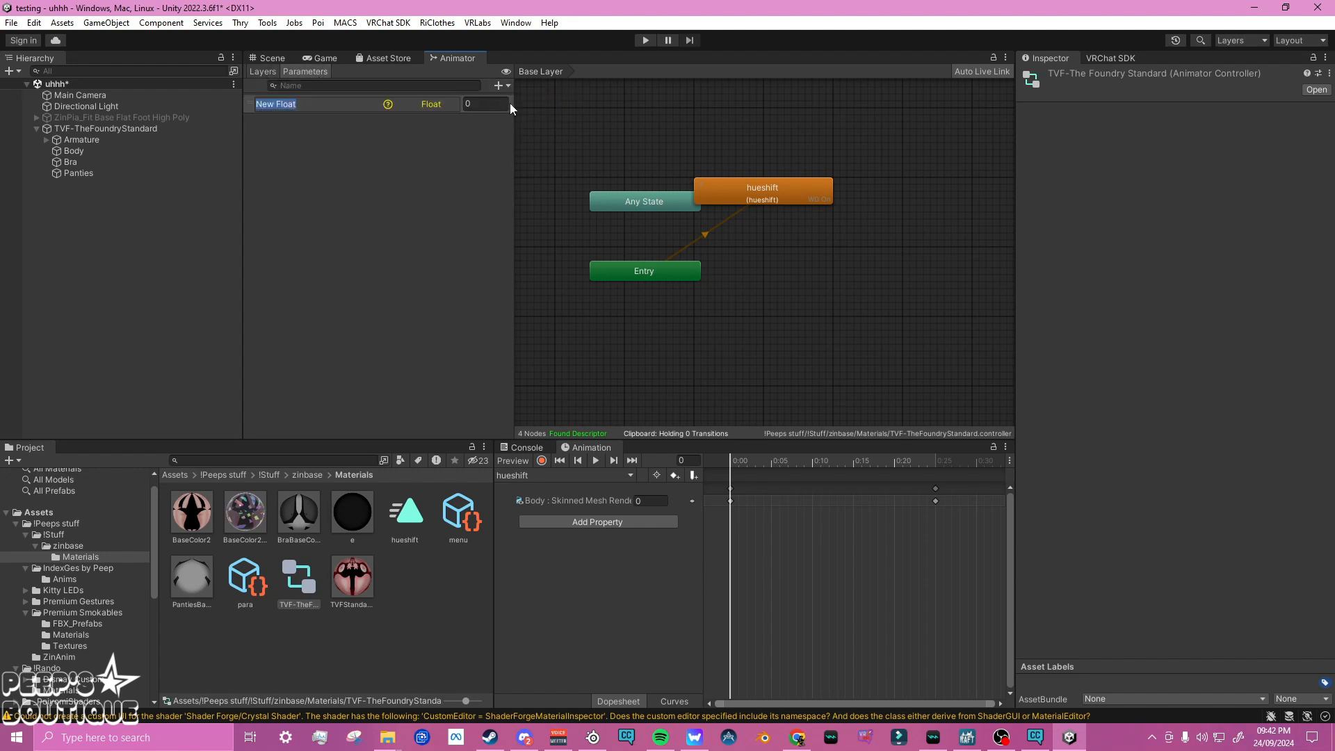
key(BackSpace)
text(Hueshift)
key(Return)
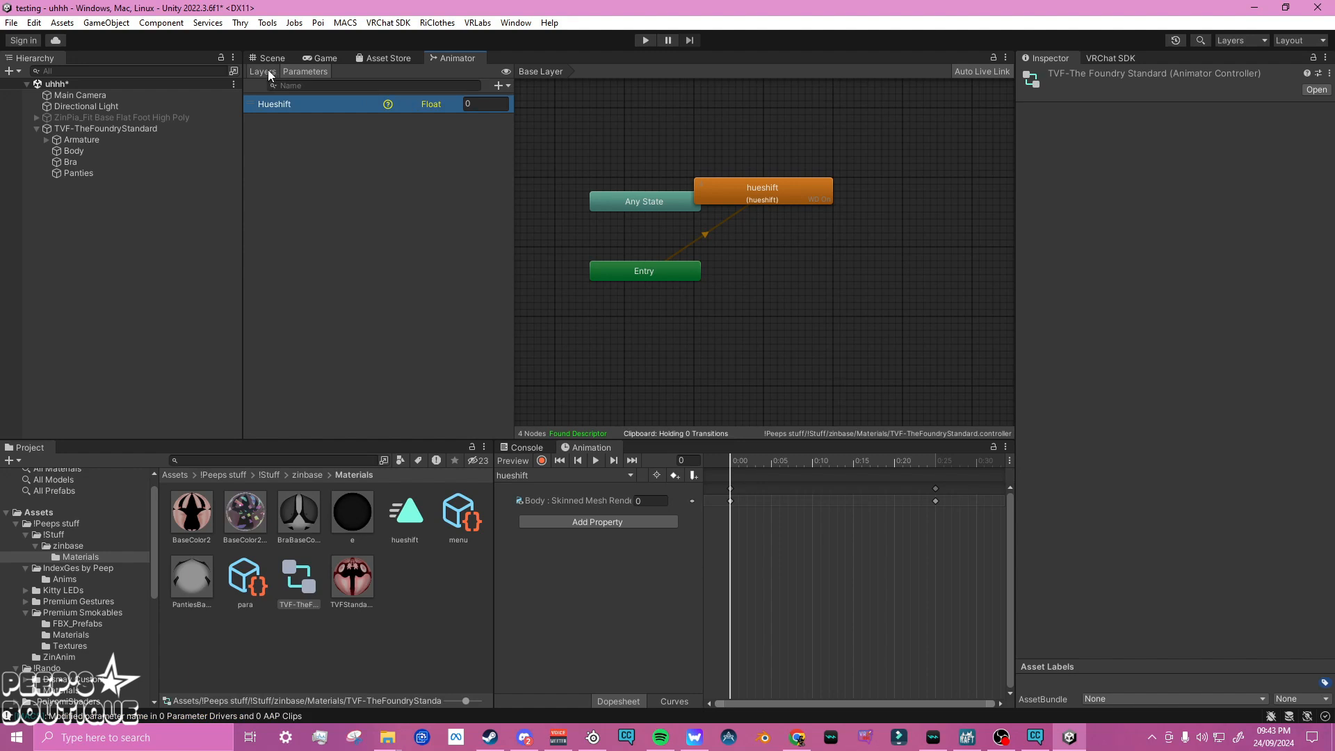
Create a new animator layer named Hueshift in the FX controller
click(264, 72)
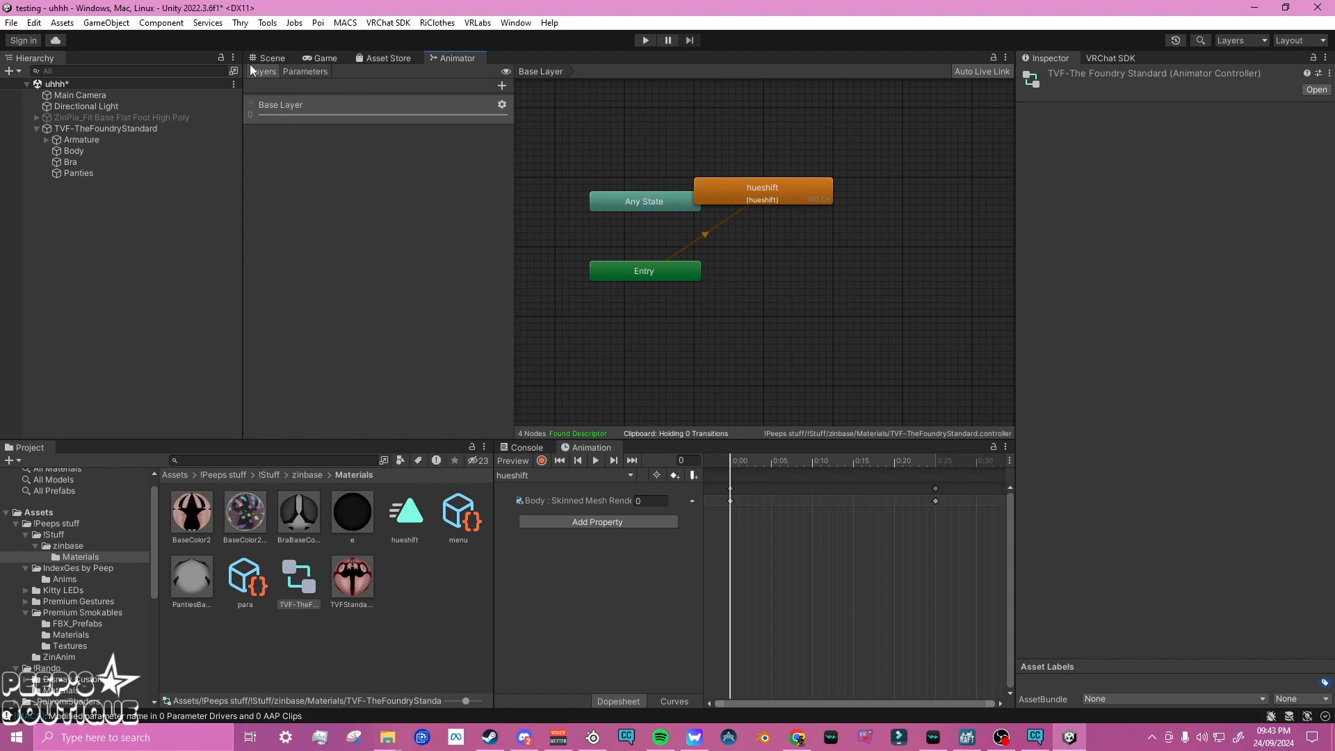
click(501, 84)
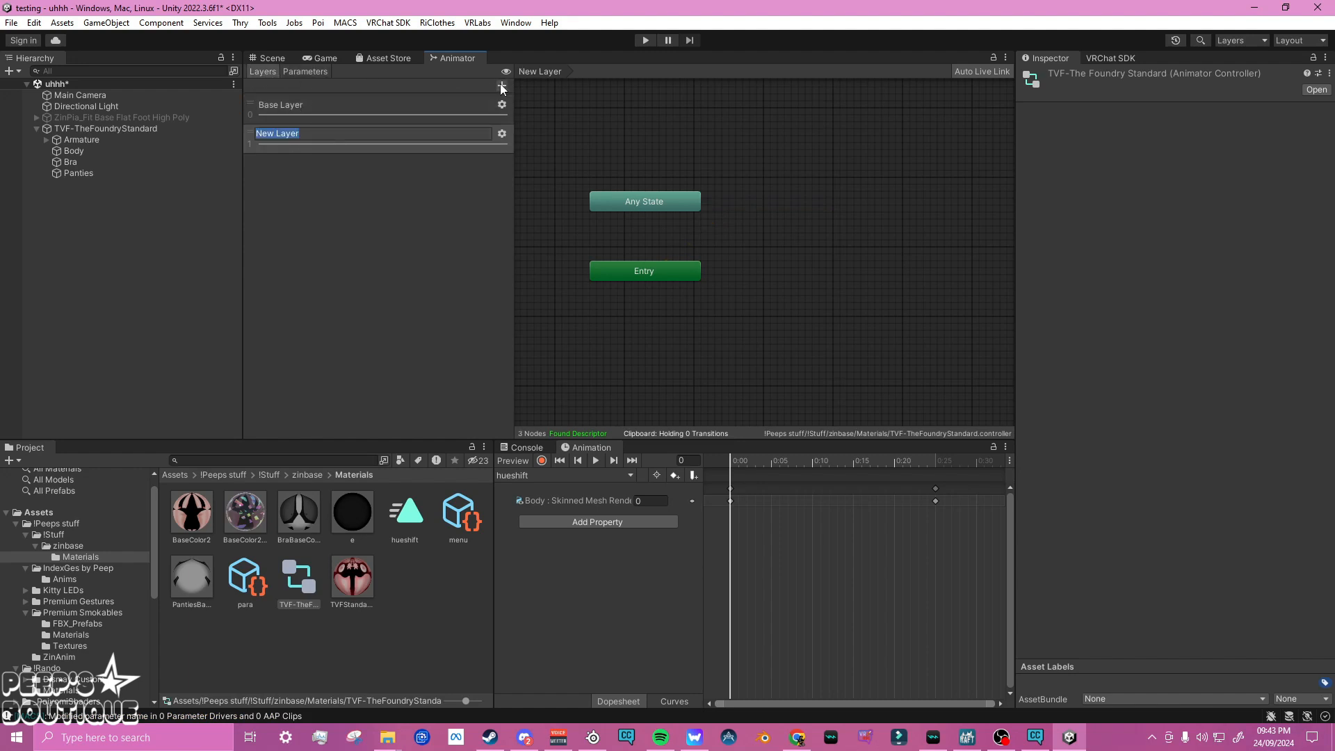
text(Hueshift)
key(Return)
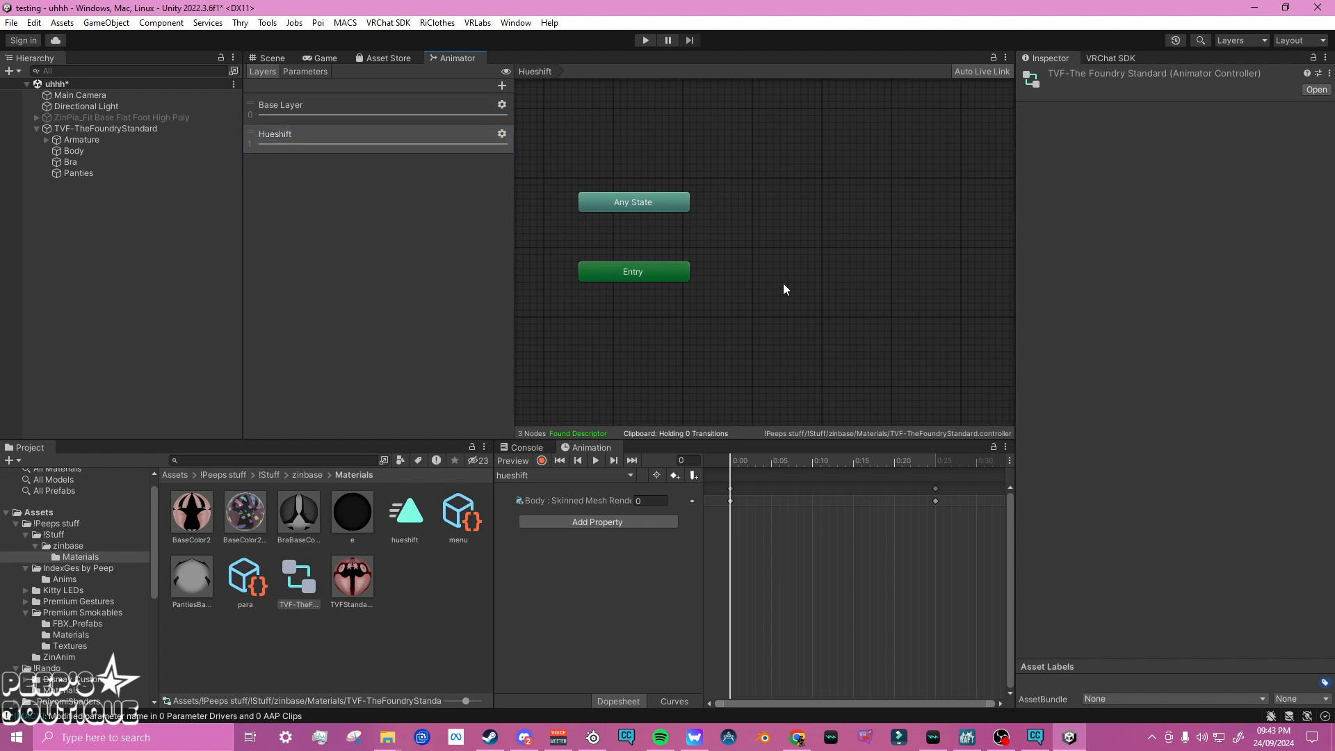
Place the hueshift clip as a state in the Hueshift layer and drive its Motion Time with the Hueshift parameter
click(436, 139)
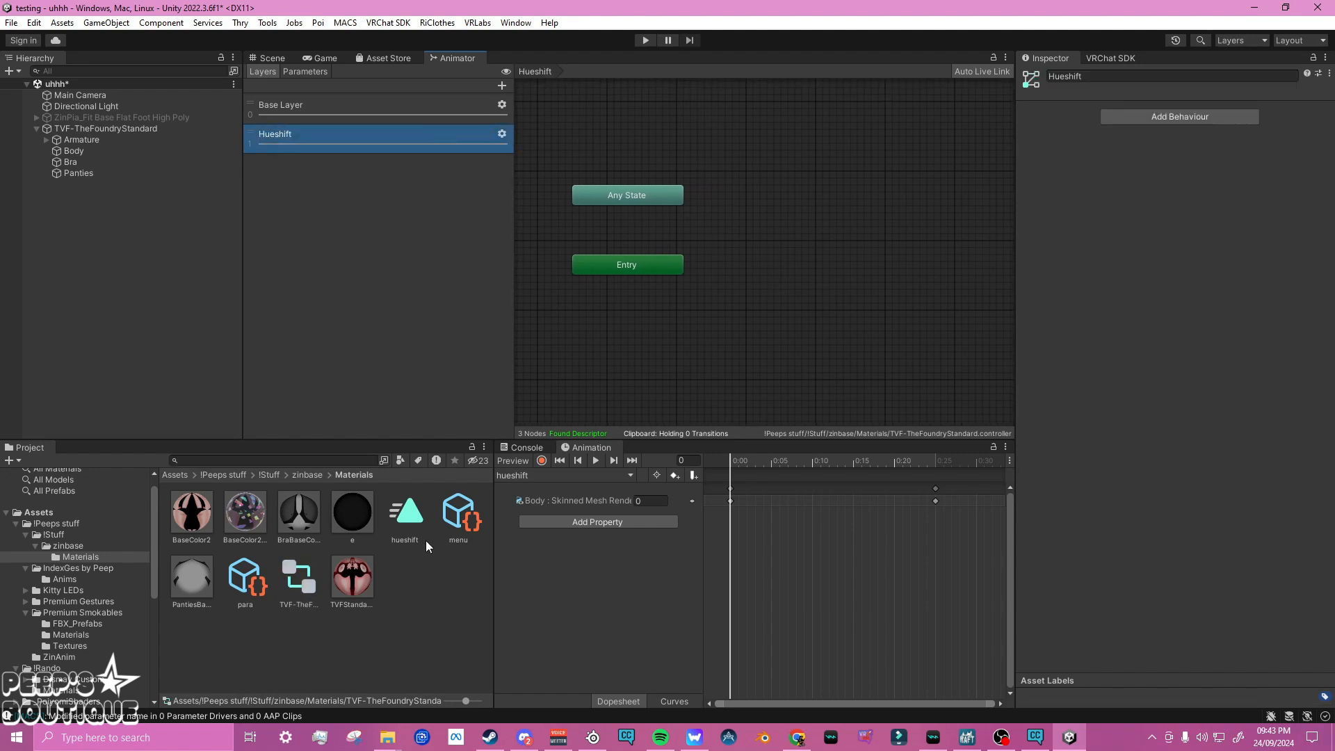
drag(426, 544, 892, 257)
drag(790, 255, 775, 253)
middle_drag(828, 256, 787, 280)
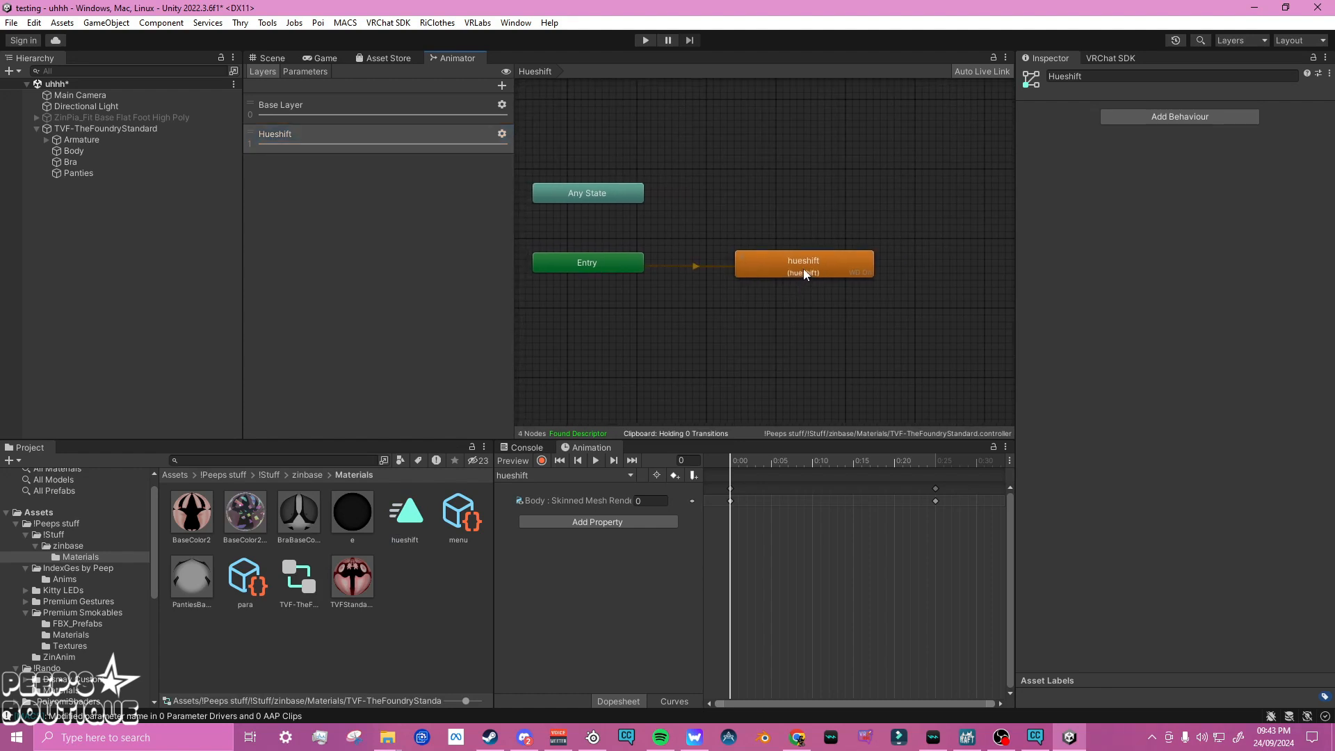
click(806, 272)
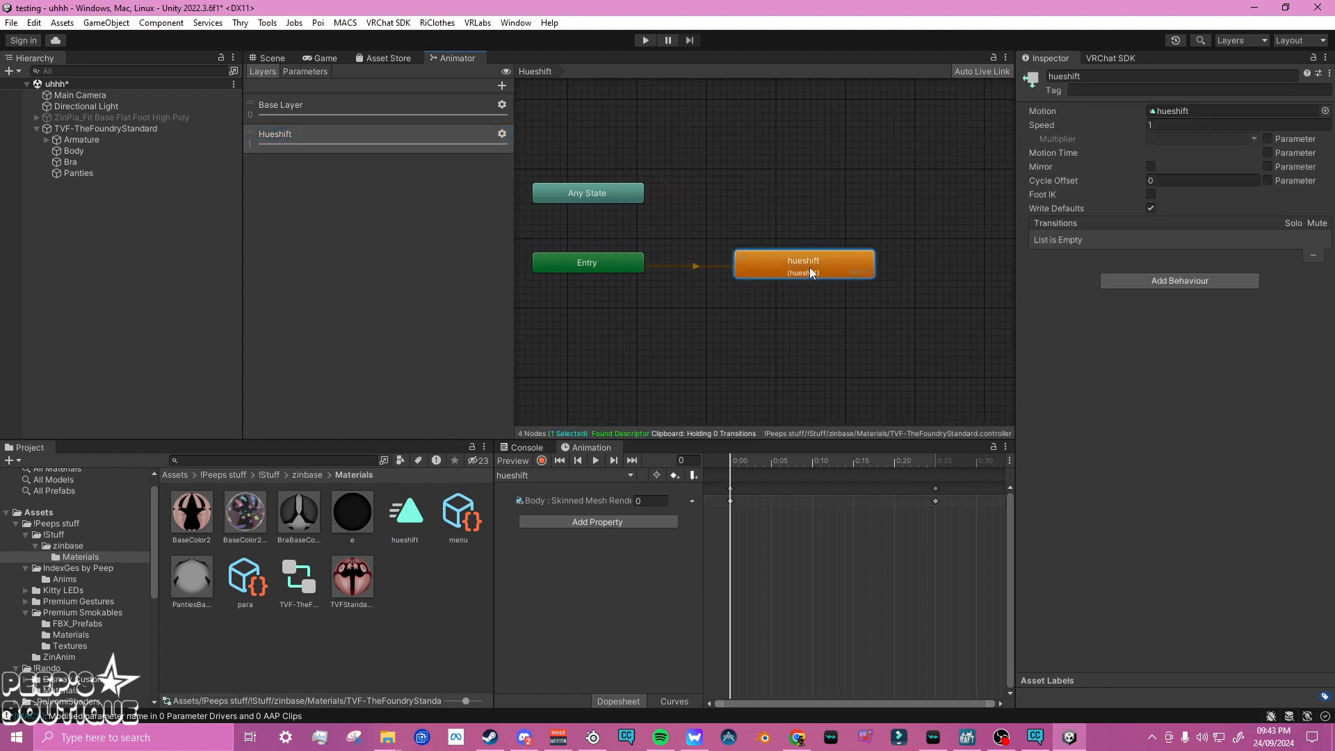
click(1267, 153)
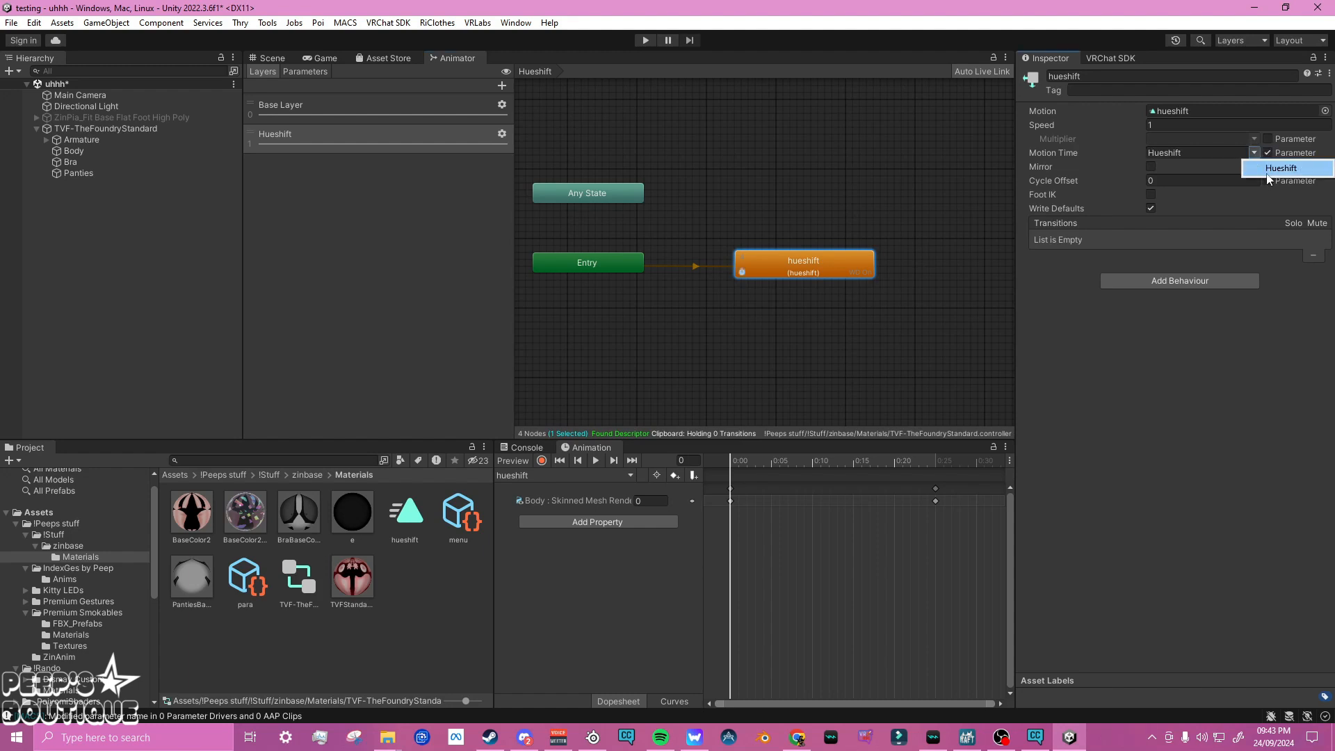
Add a Float parameter to the para expression parameters asset and mark it as saved and synced
click(253, 594)
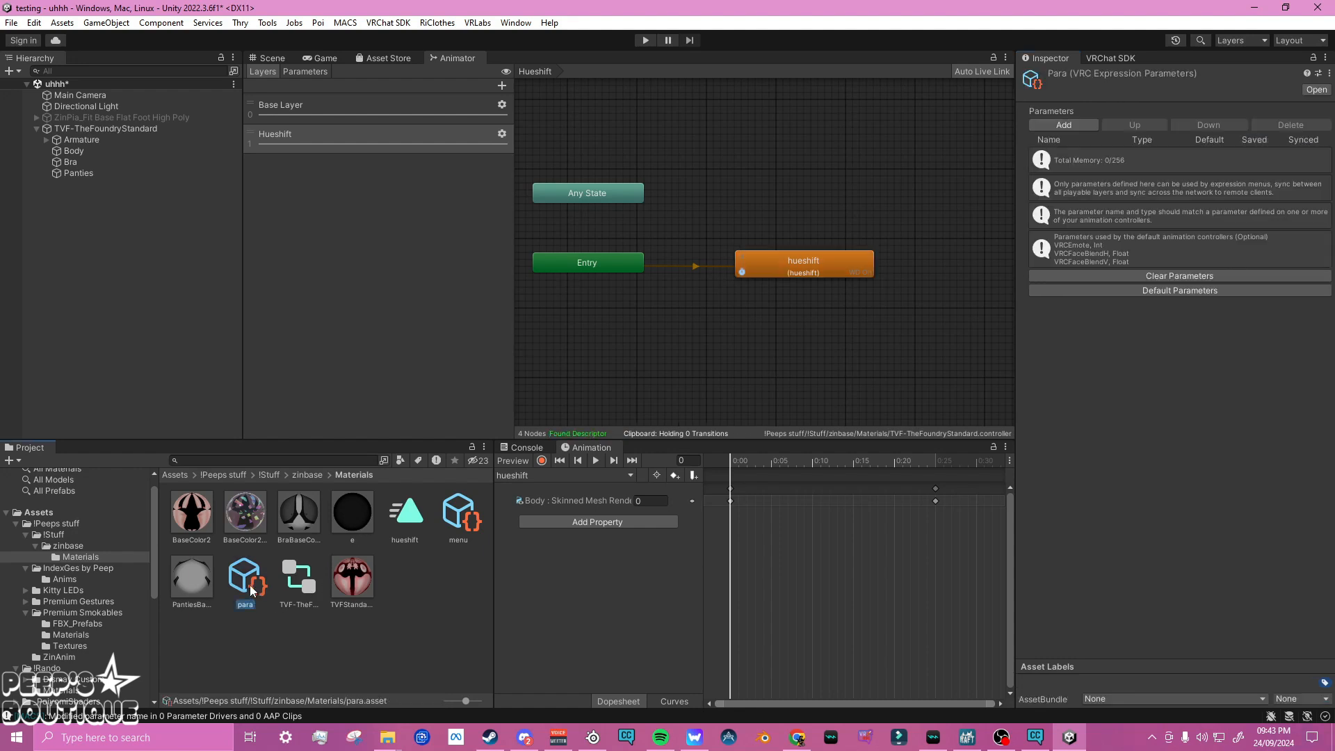
click(1074, 122)
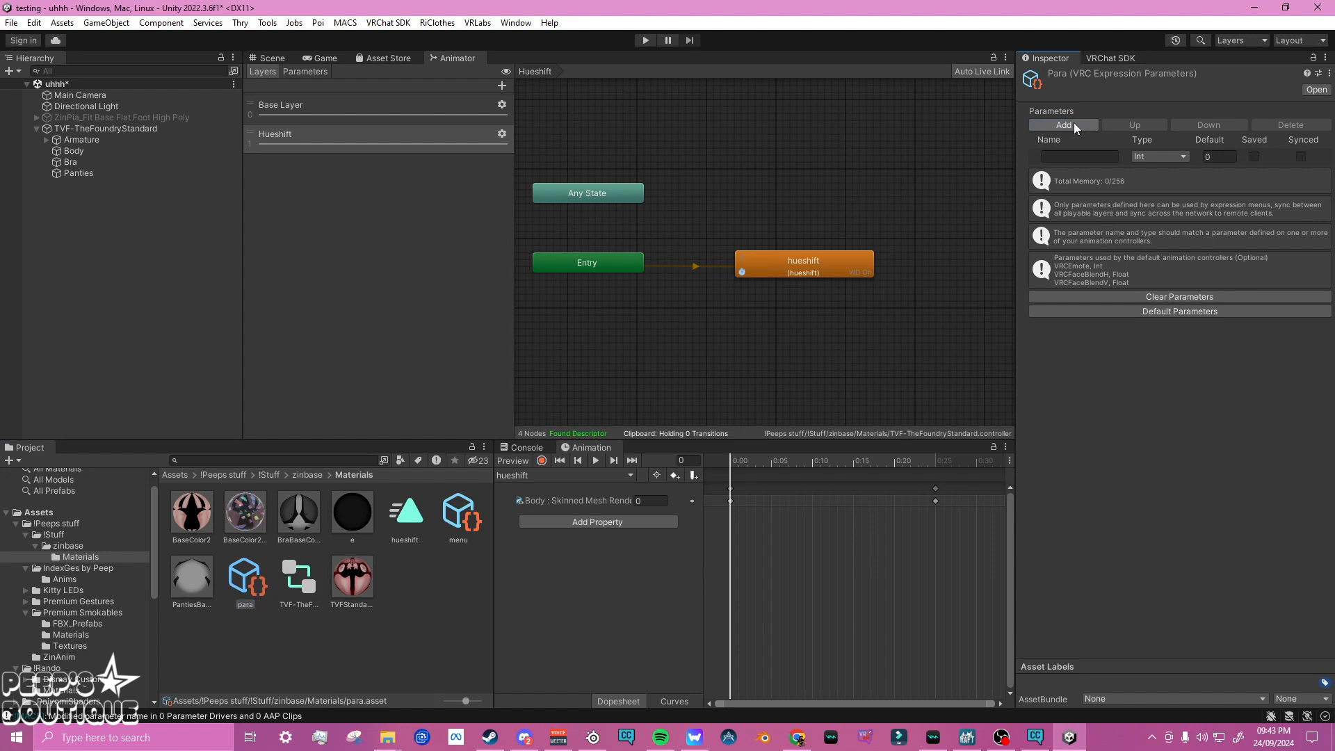
click(1175, 158)
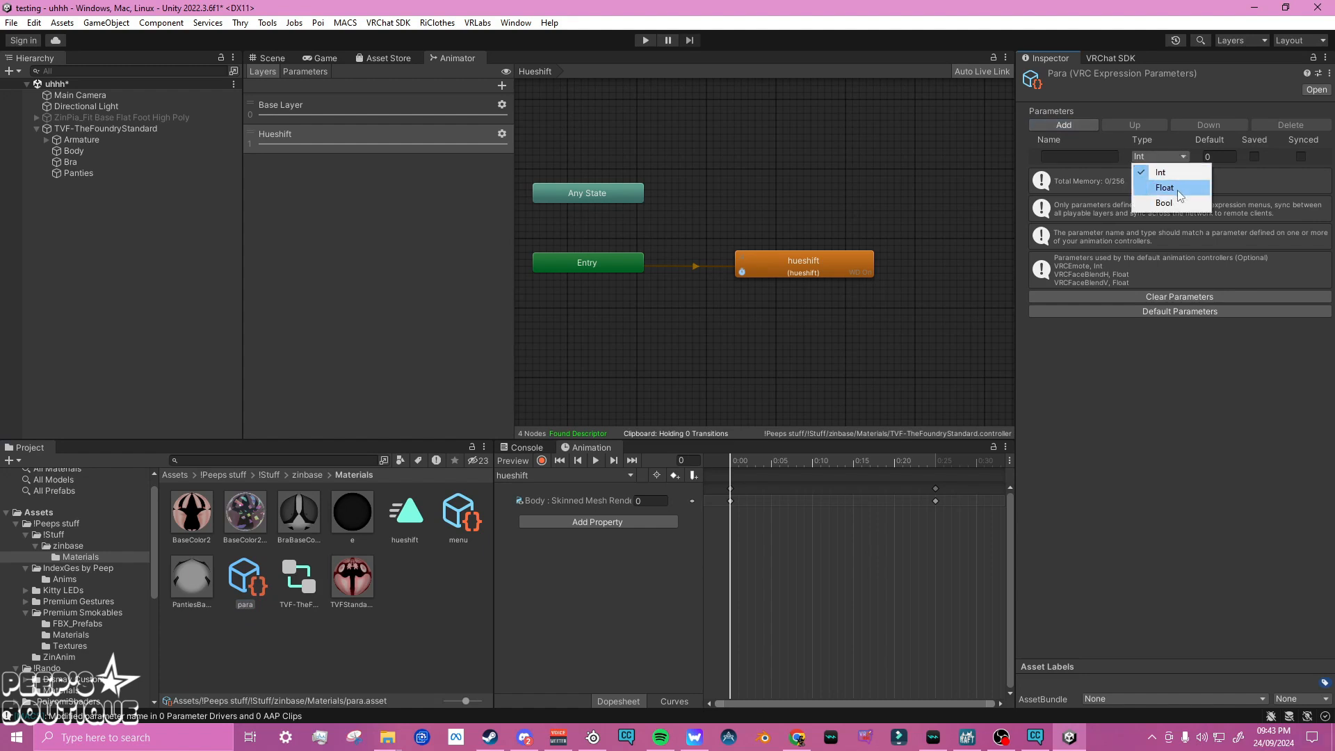
click(1177, 189)
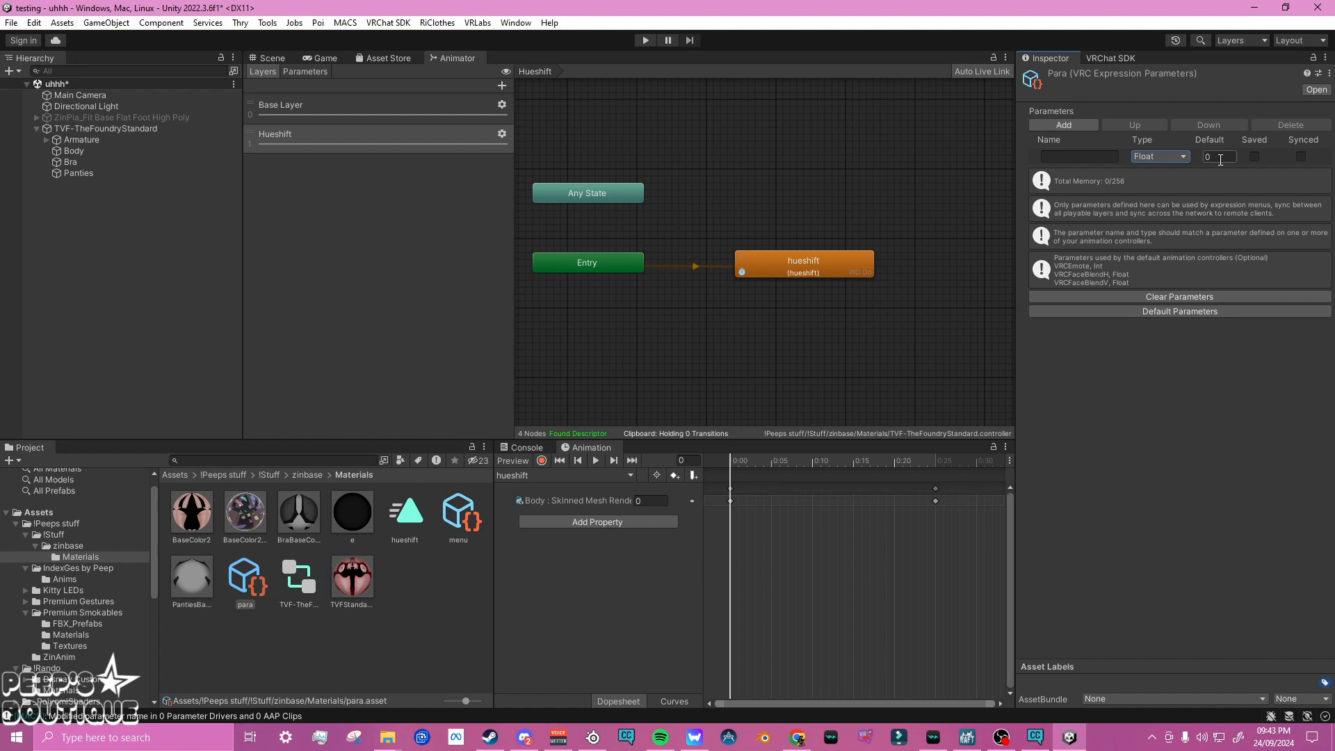
click(1301, 157)
Name the new expression parameter Hueshift, matching the spelling of the FX controller's parameter exactly
click(1086, 156)
click(306, 72)
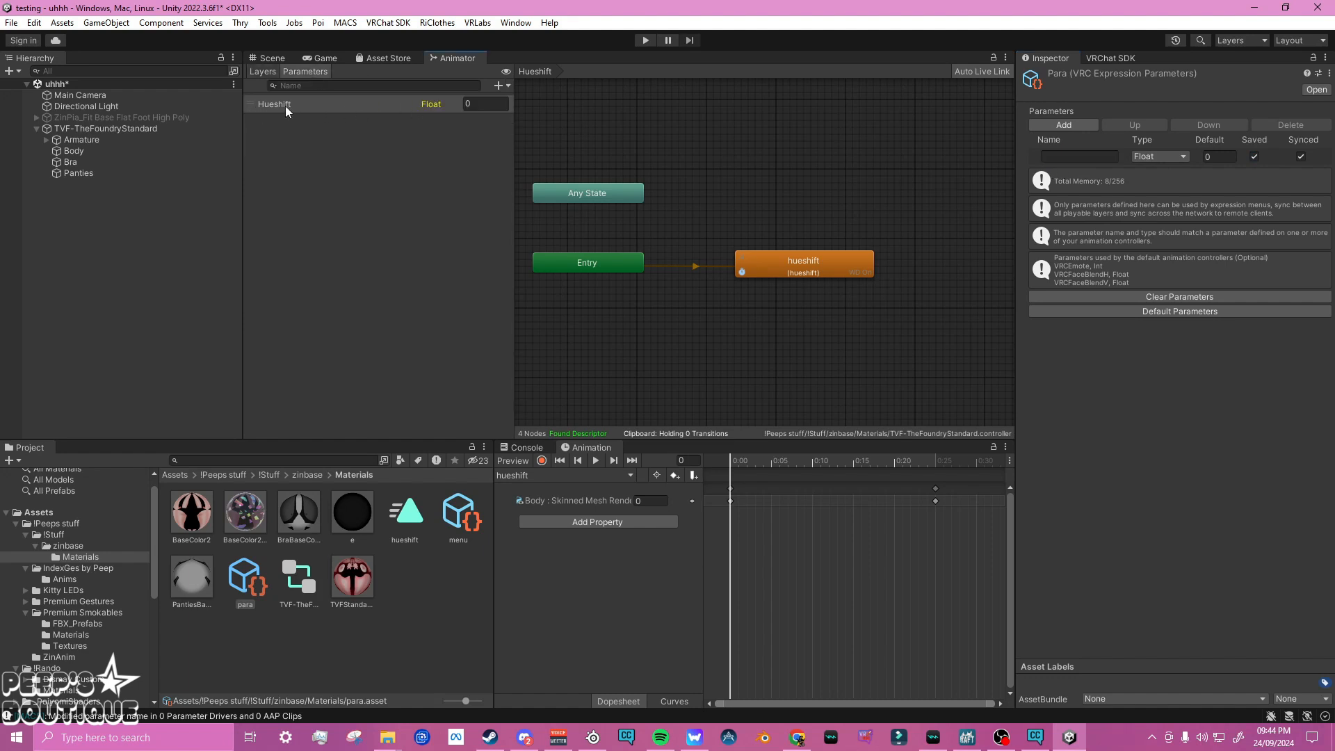
click(1062, 156)
text(hue)
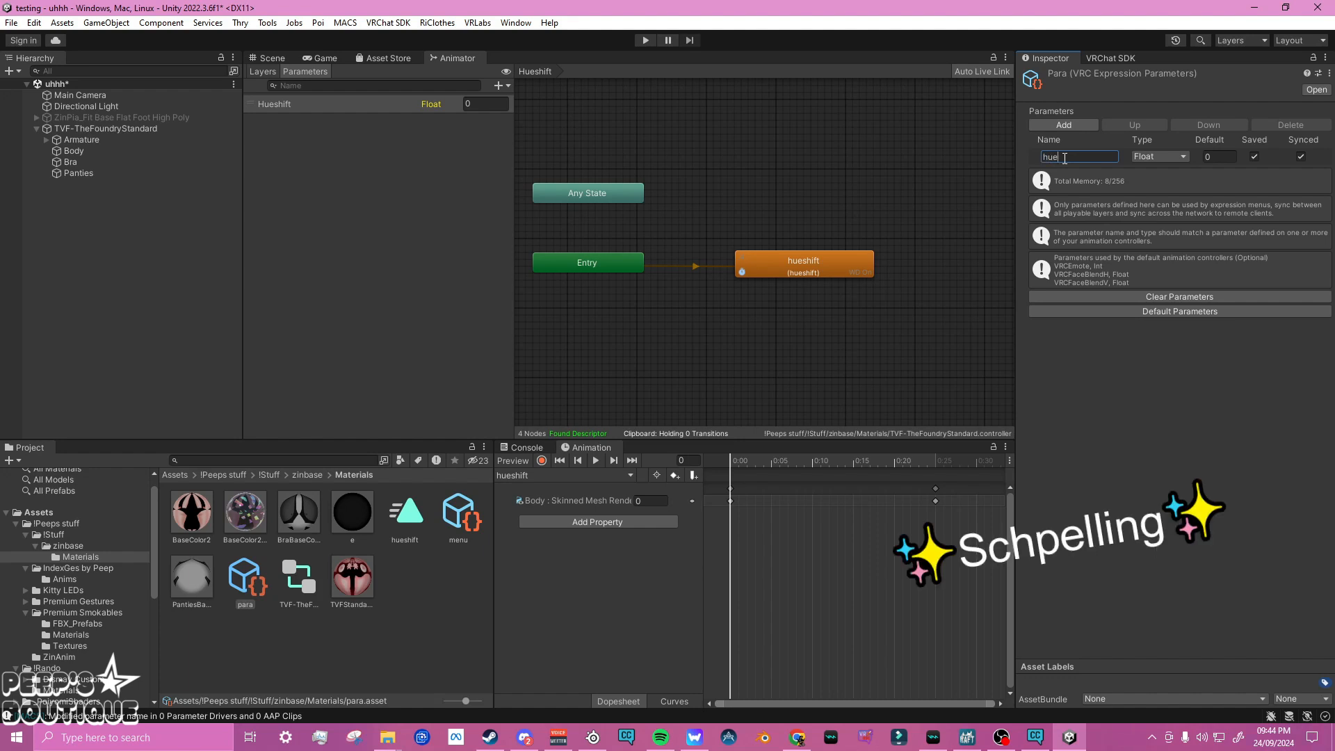
key(BackSpace)
key(BackSpace)
key(BackSpace)
text(Hue)
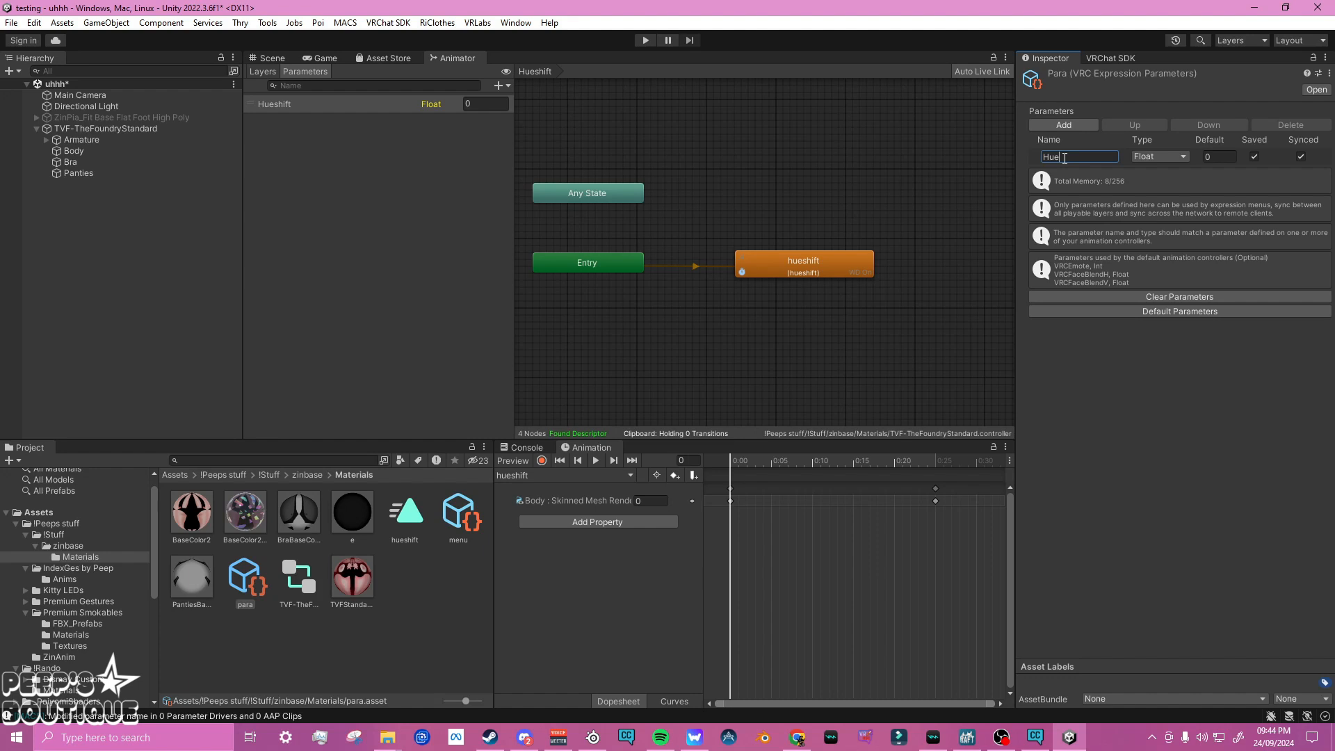
text(shift)
Add a control named Hueshift to the menu expressions asset
click(272, 58)
click(449, 516)
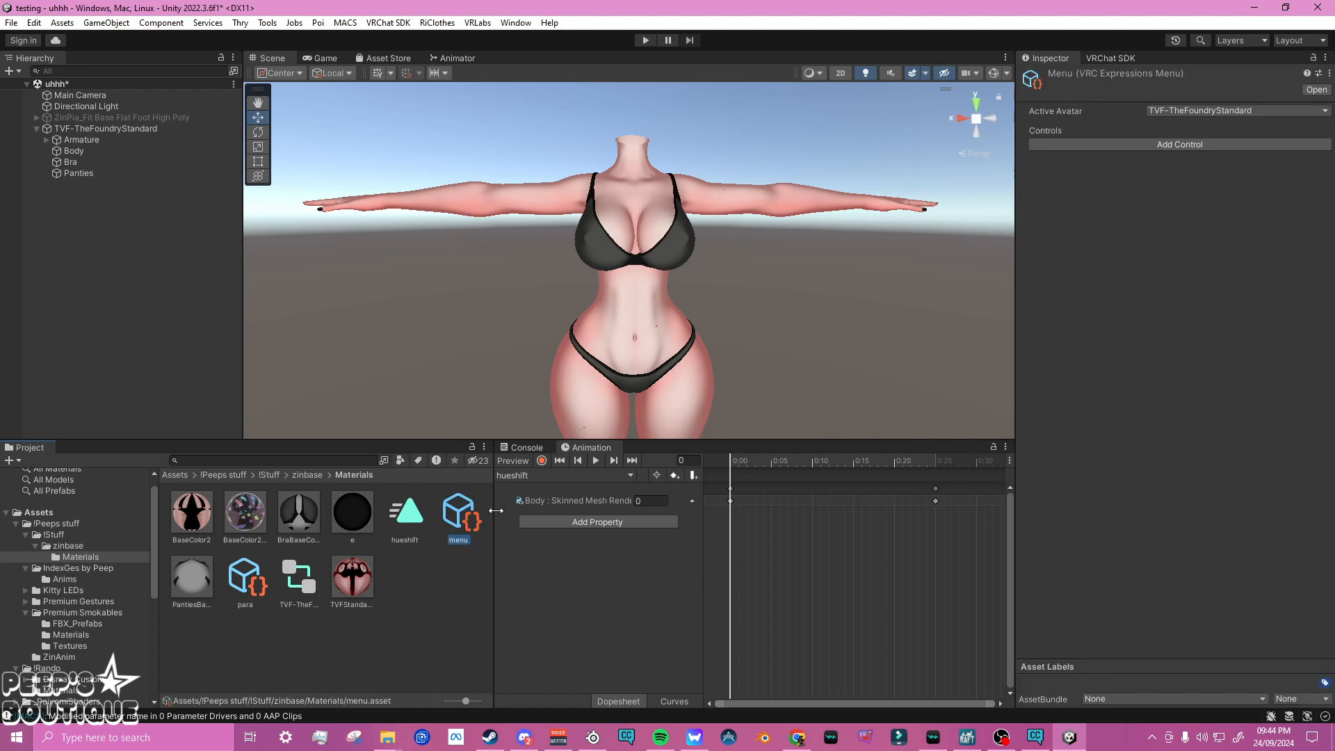
click(1185, 145)
click(1034, 144)
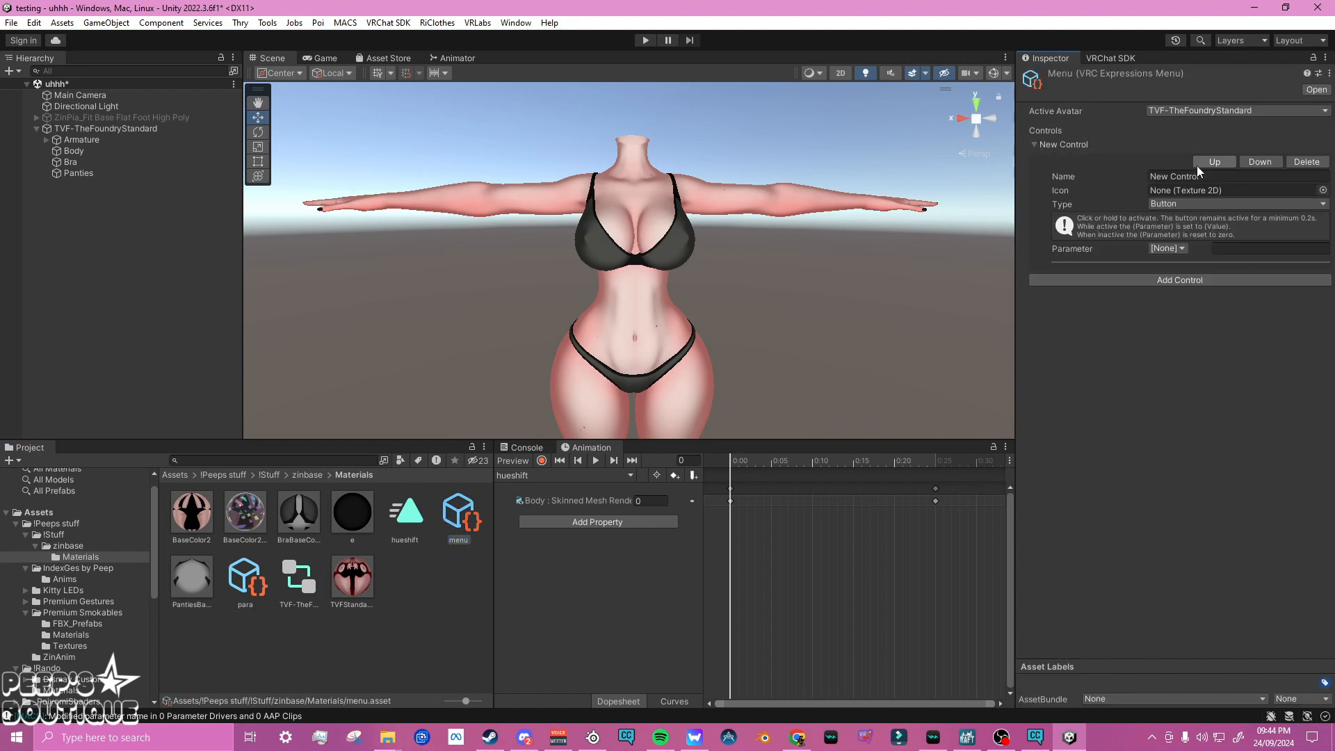
click(1202, 174)
text(Hueshu)
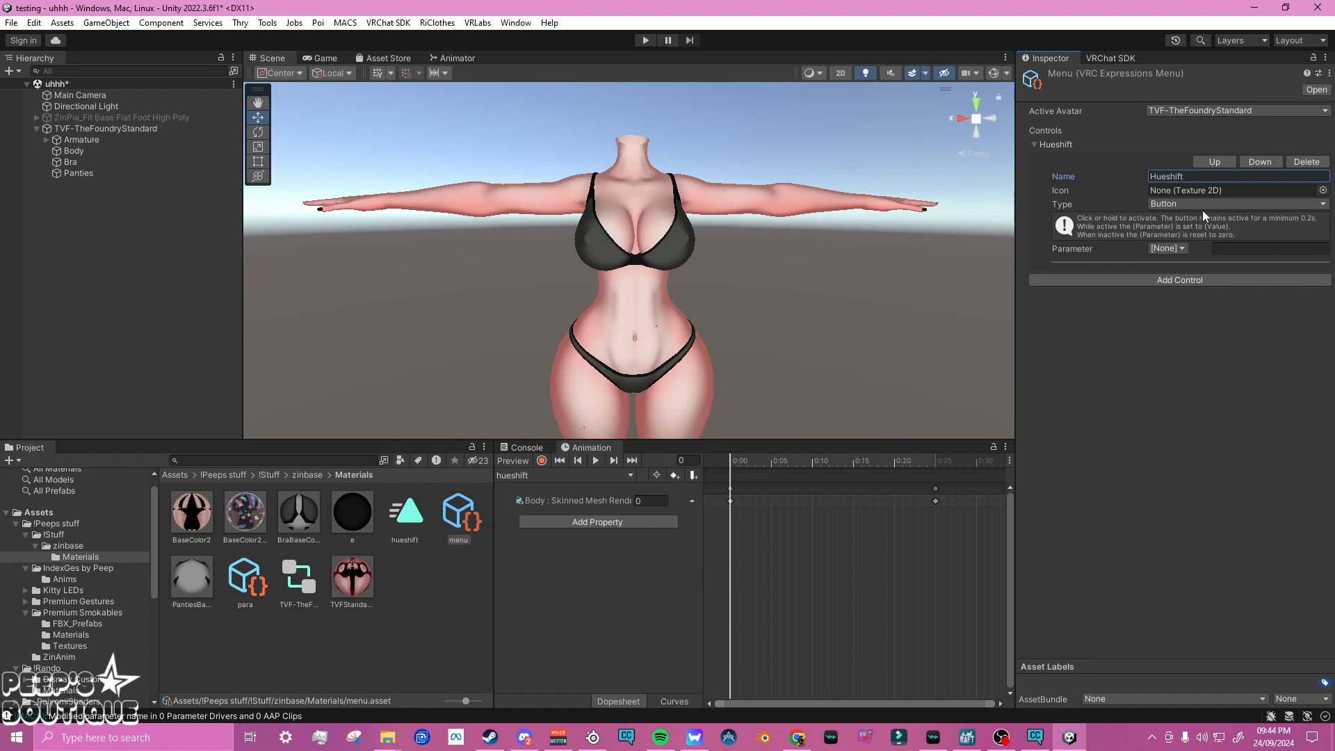
Make the Hueshift control a Radial Puppet and assign the Hueshift float as its rotation parameter
click(1153, 205)
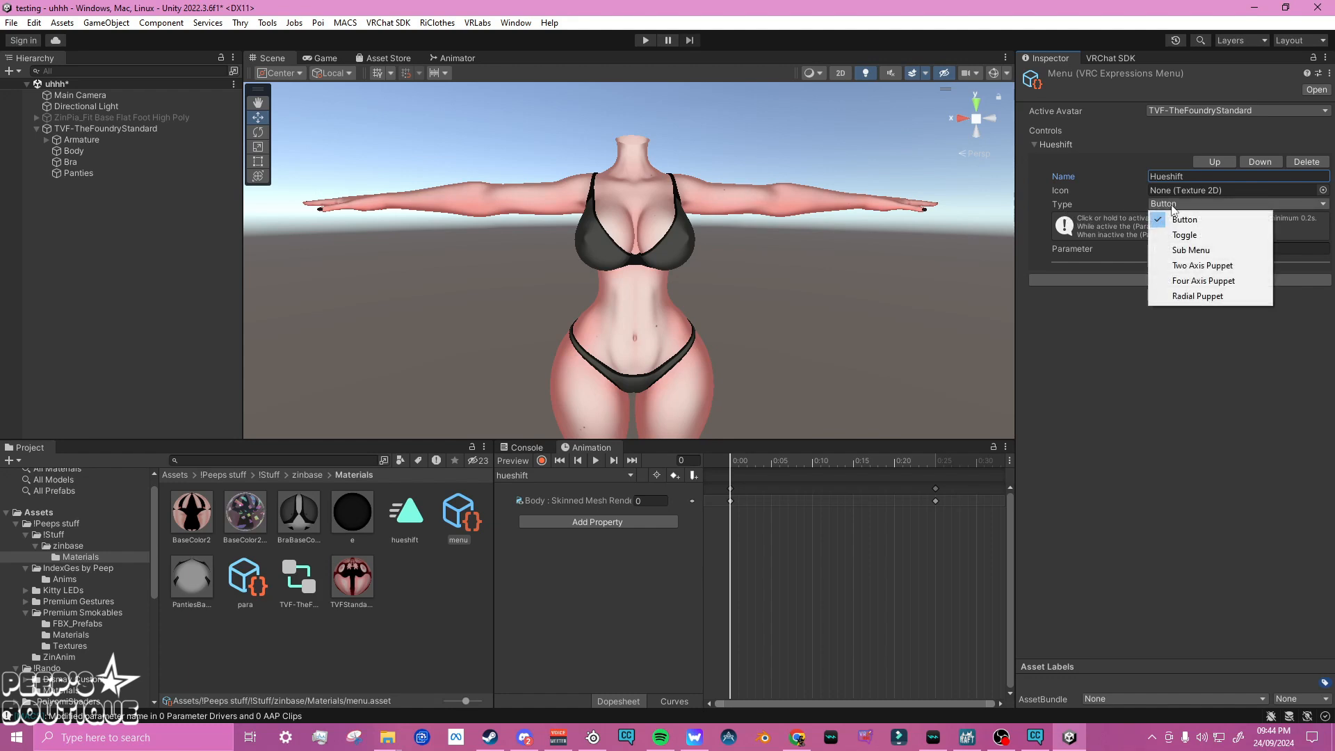
click(1214, 304)
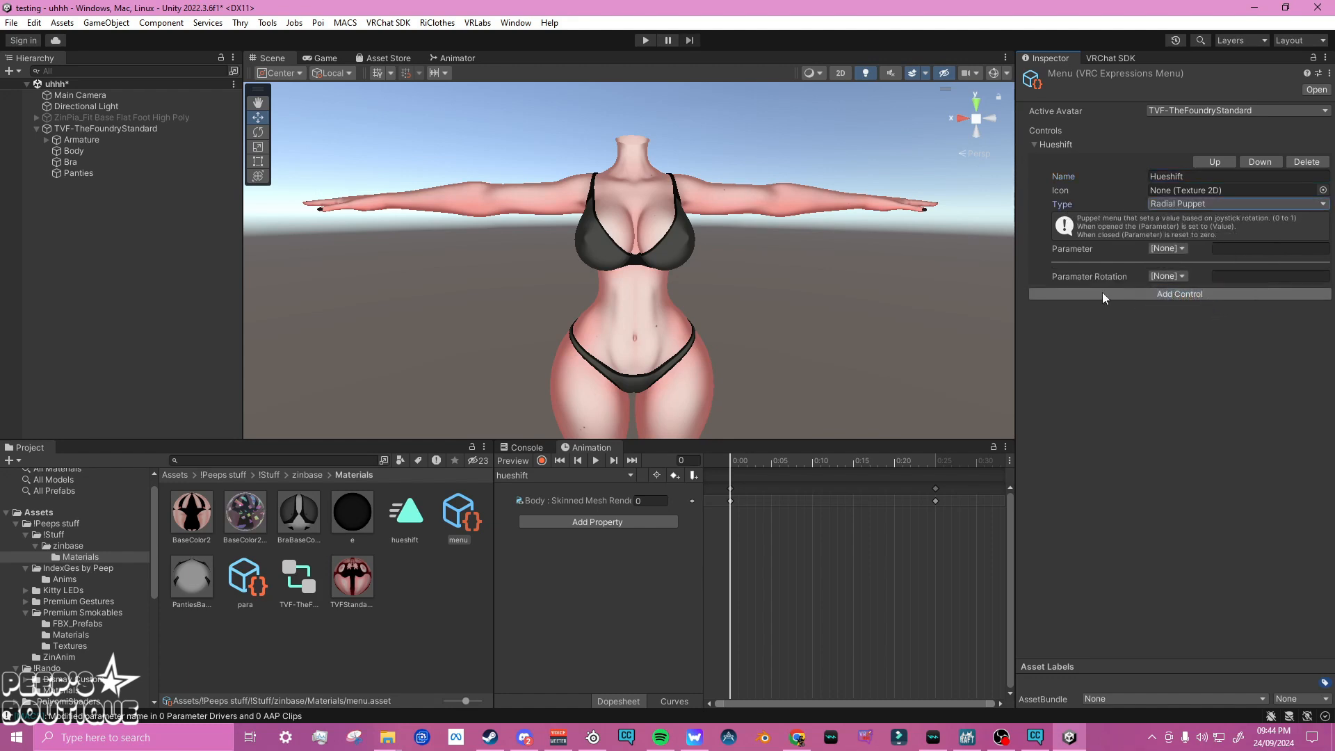
click(1056, 279)
click(1182, 277)
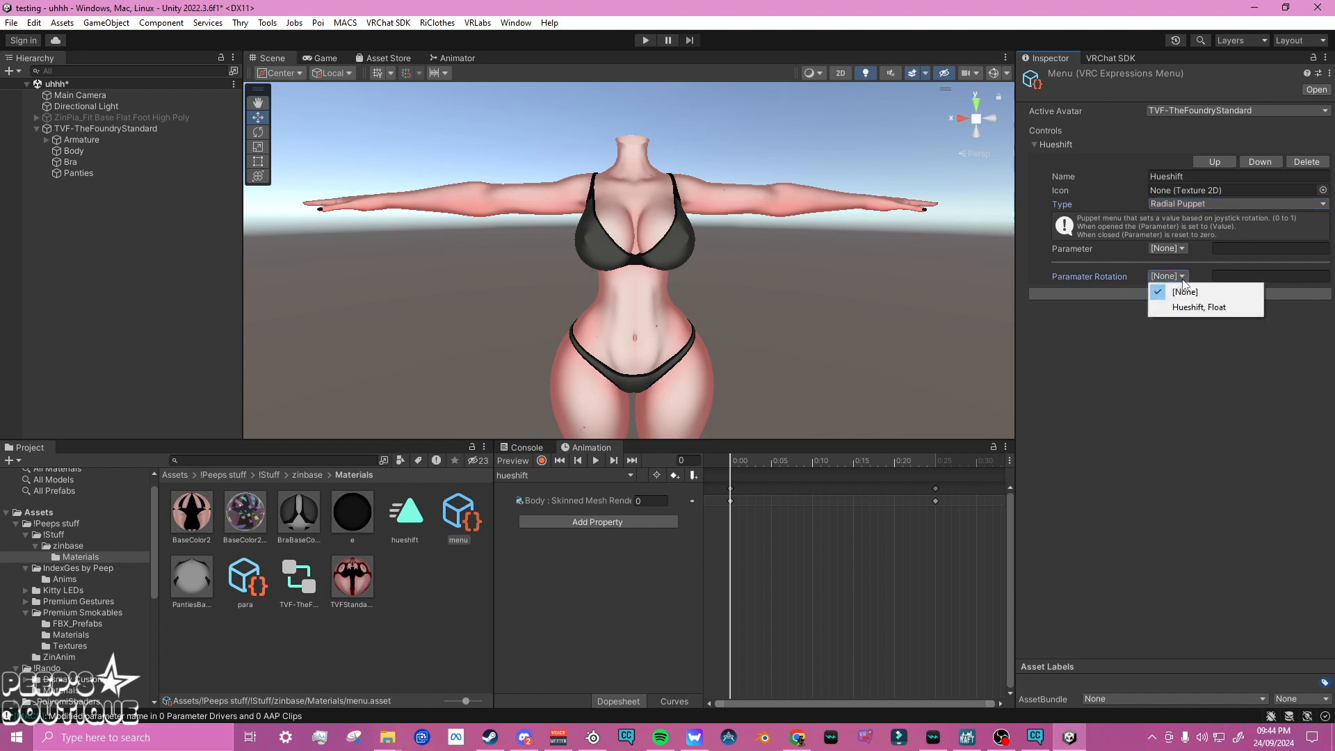
click(1190, 306)
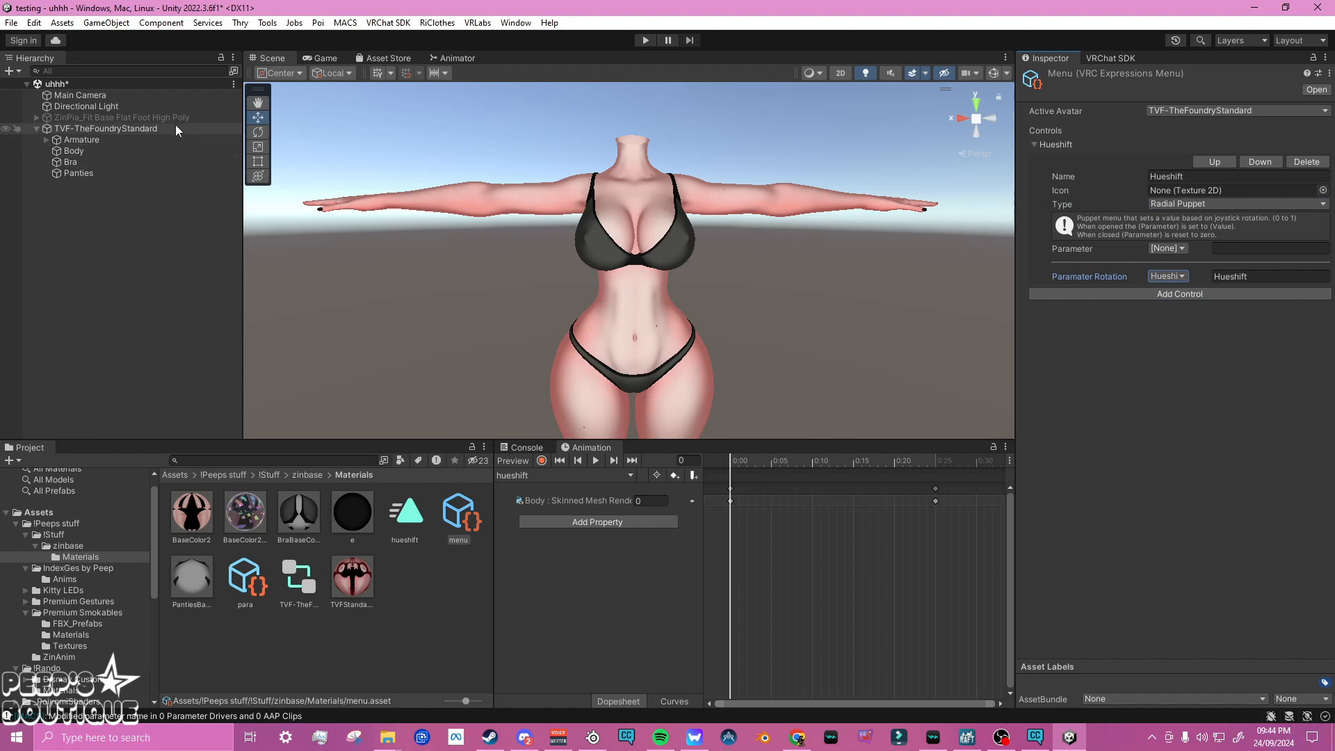
Select the TVF-TheFoundryStandard avatar and save the scene
click(105, 129)
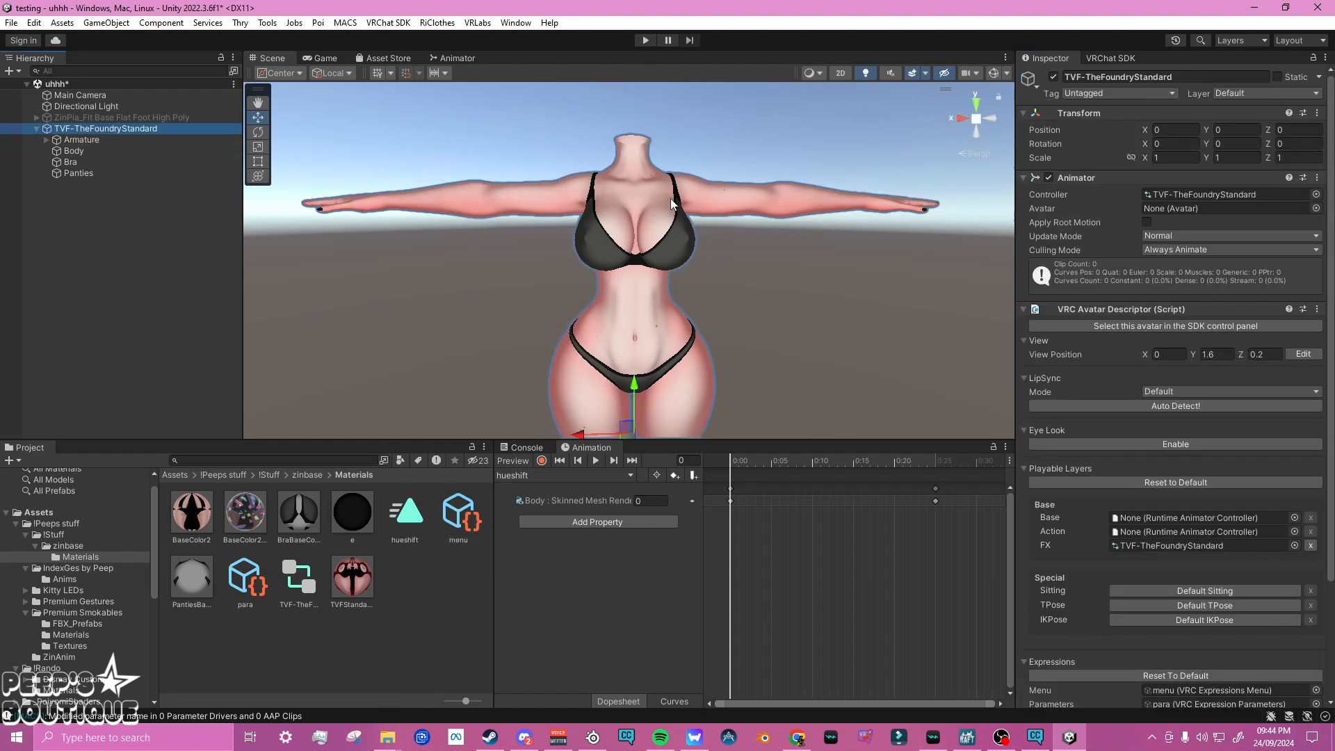
mouse_move(669, 202)
right_down()
mouse_move(665, 223)
mouse_move(653, 207)
mouse_move(659, 221)
right_up()
key(ctrl+s)
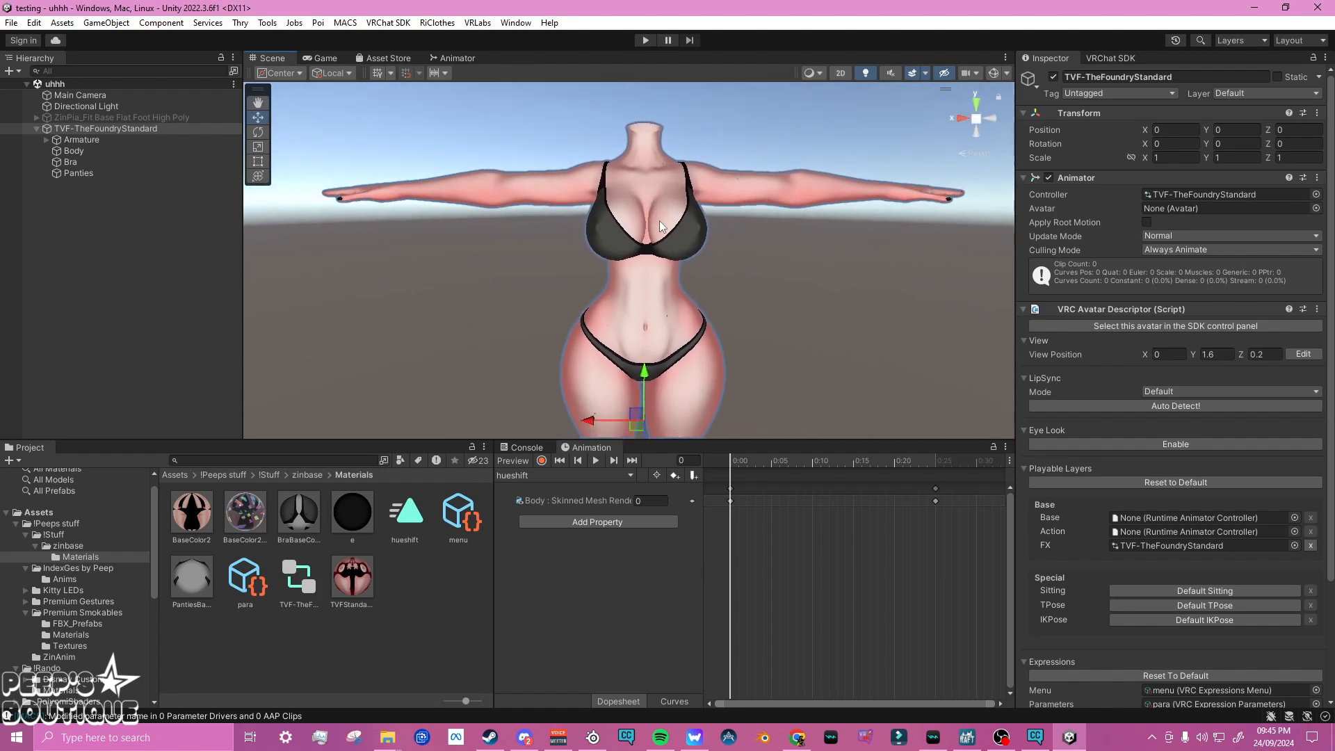
Turn off Loop Time on the hueshift animation clip
right_drag(661, 225, 659, 218)
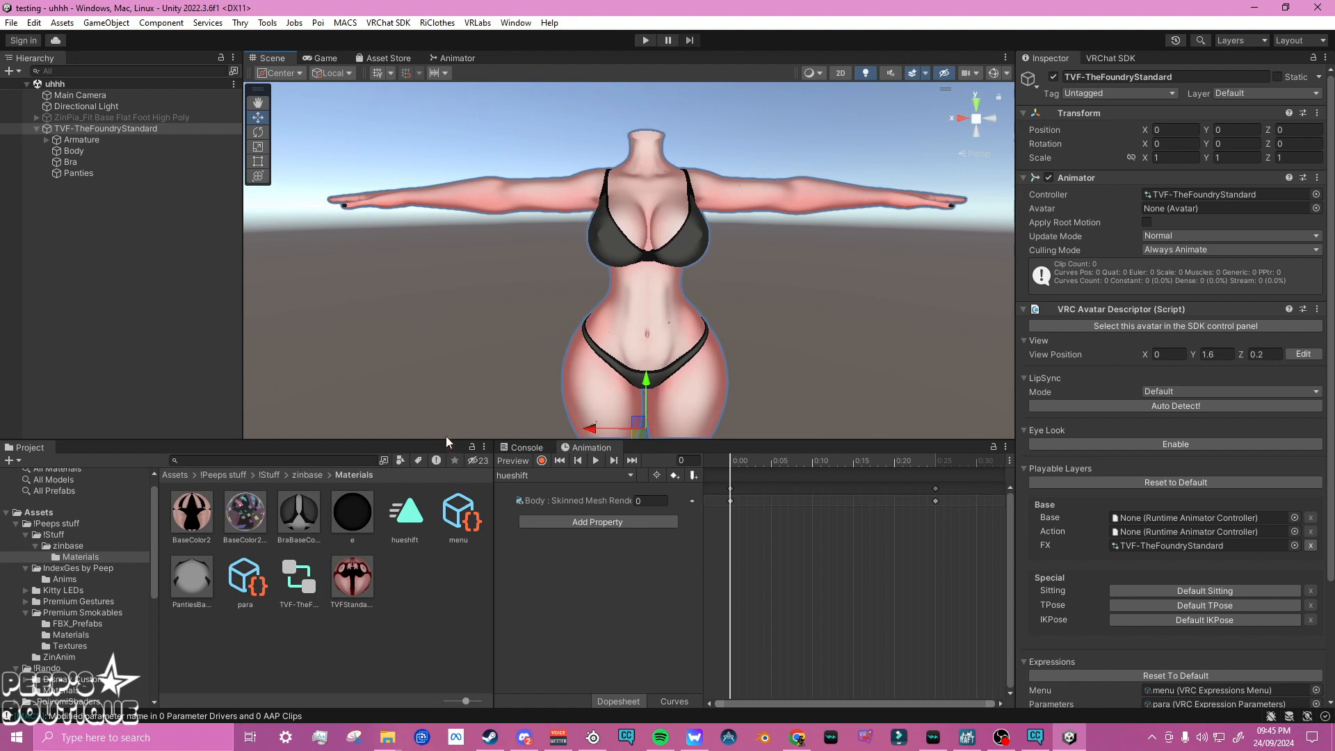
right_drag(587, 349, 586, 328)
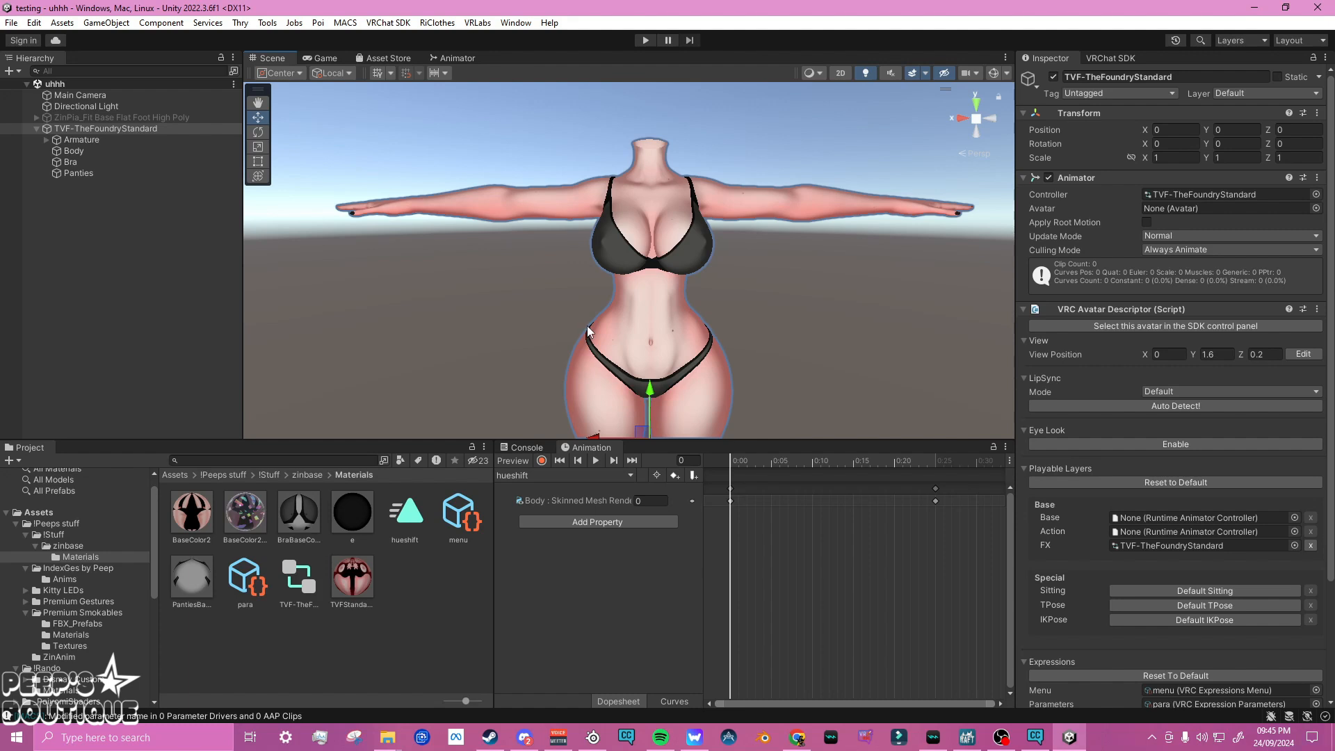
click(404, 518)
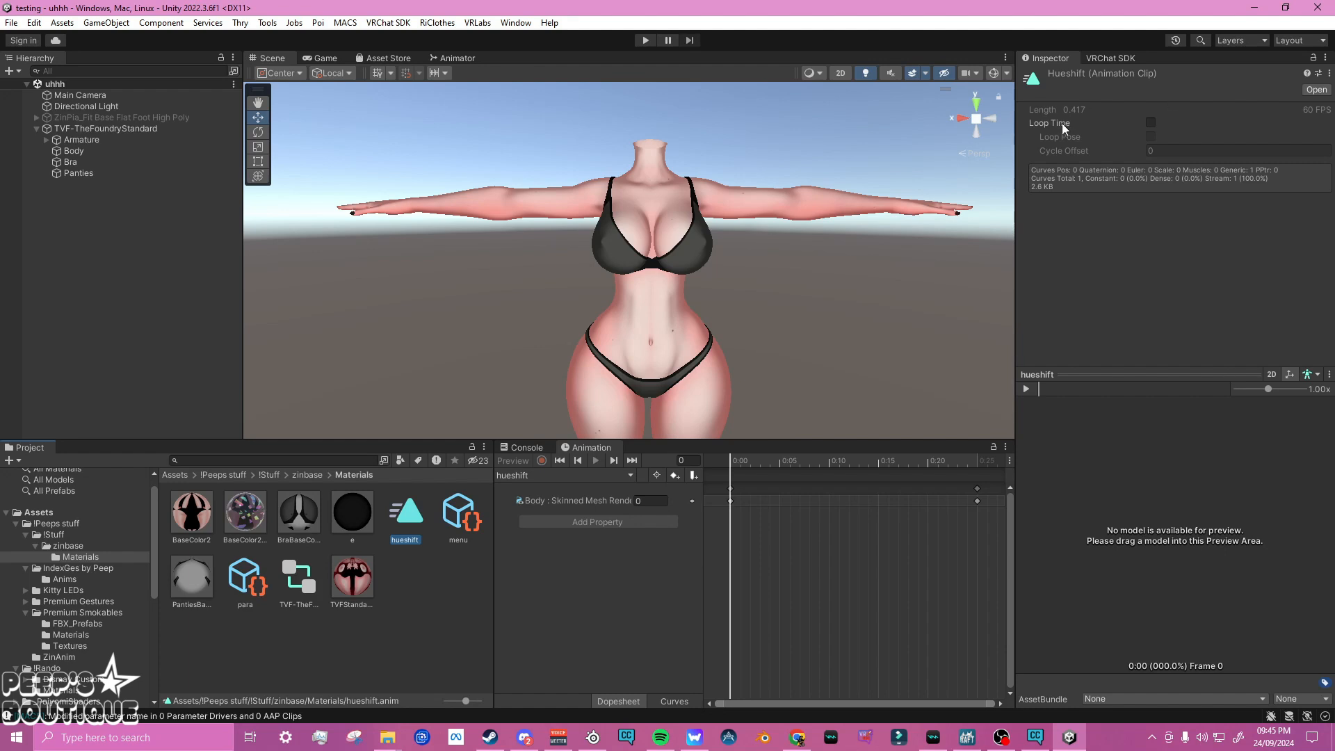
click(1149, 124)
Add the Gesture Manager to the scene, select it, and enter play mode with the avatar shown in the Scene view
click(276, 44)
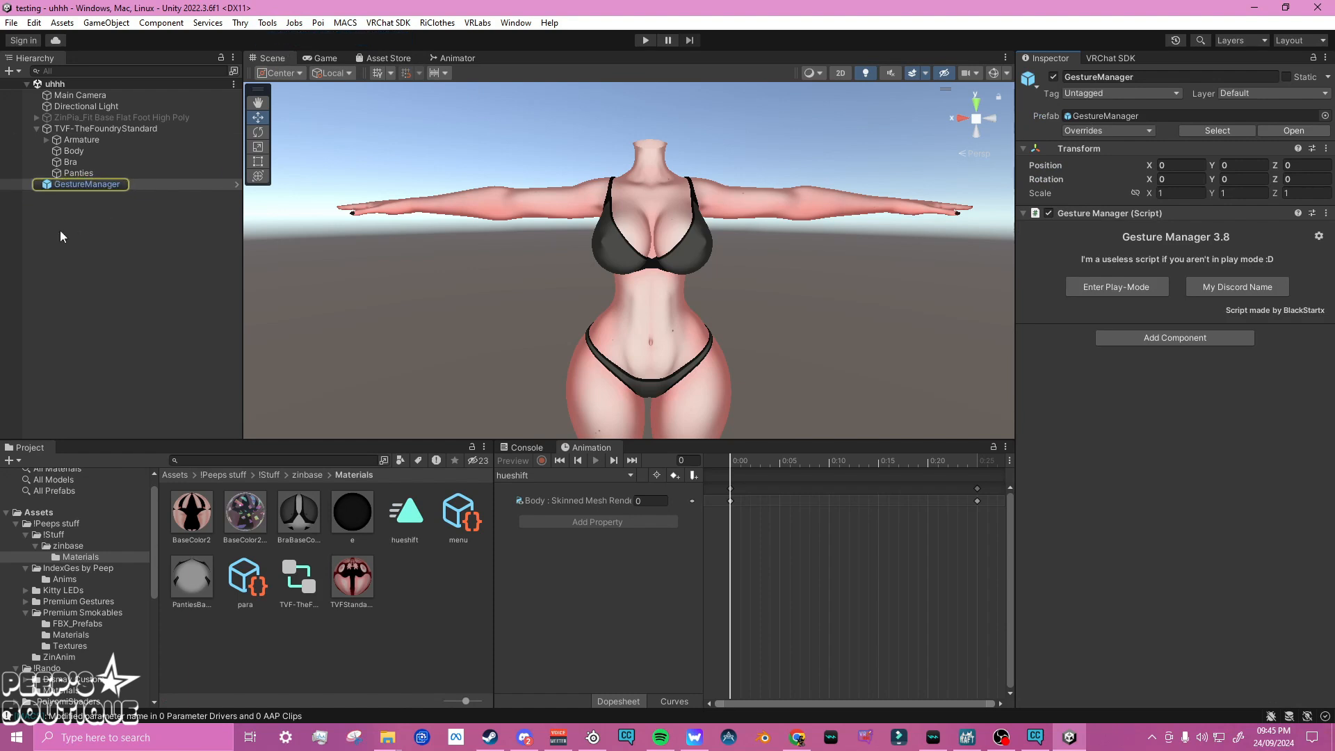
click(139, 185)
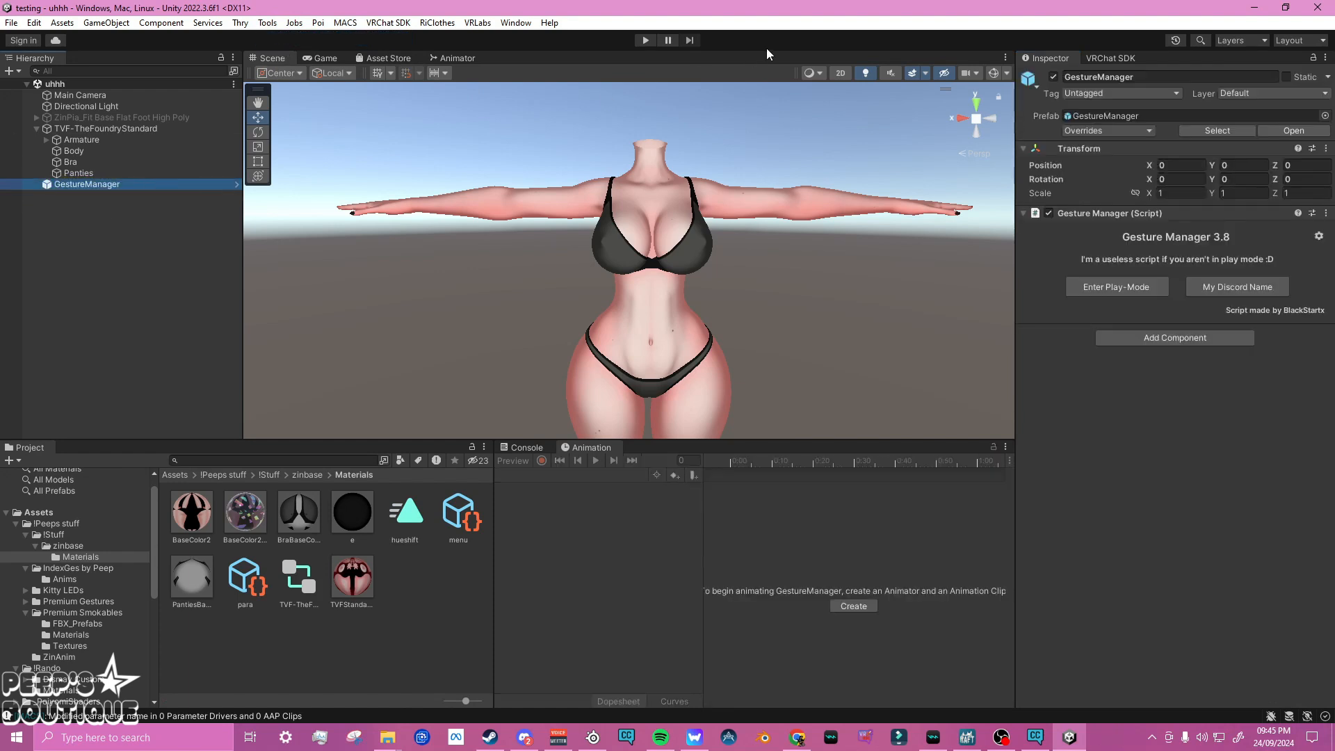
click(644, 41)
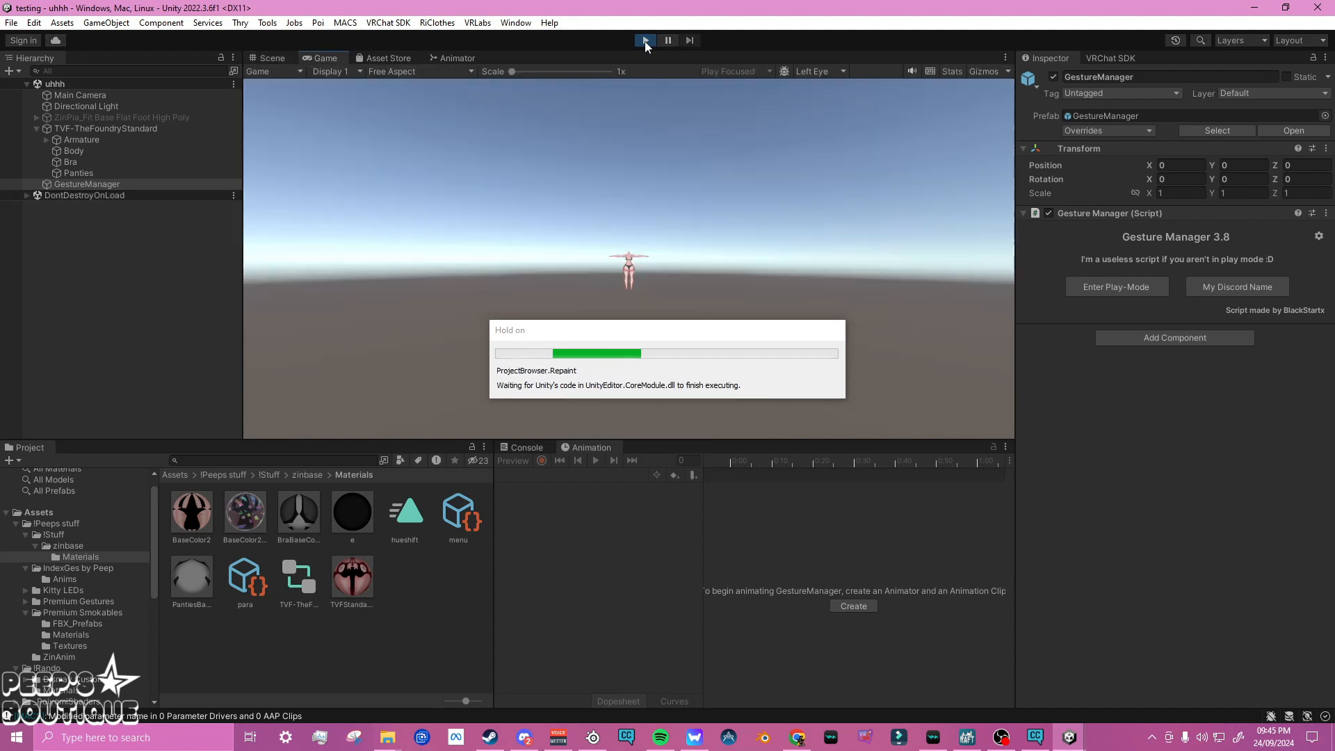
click(272, 58)
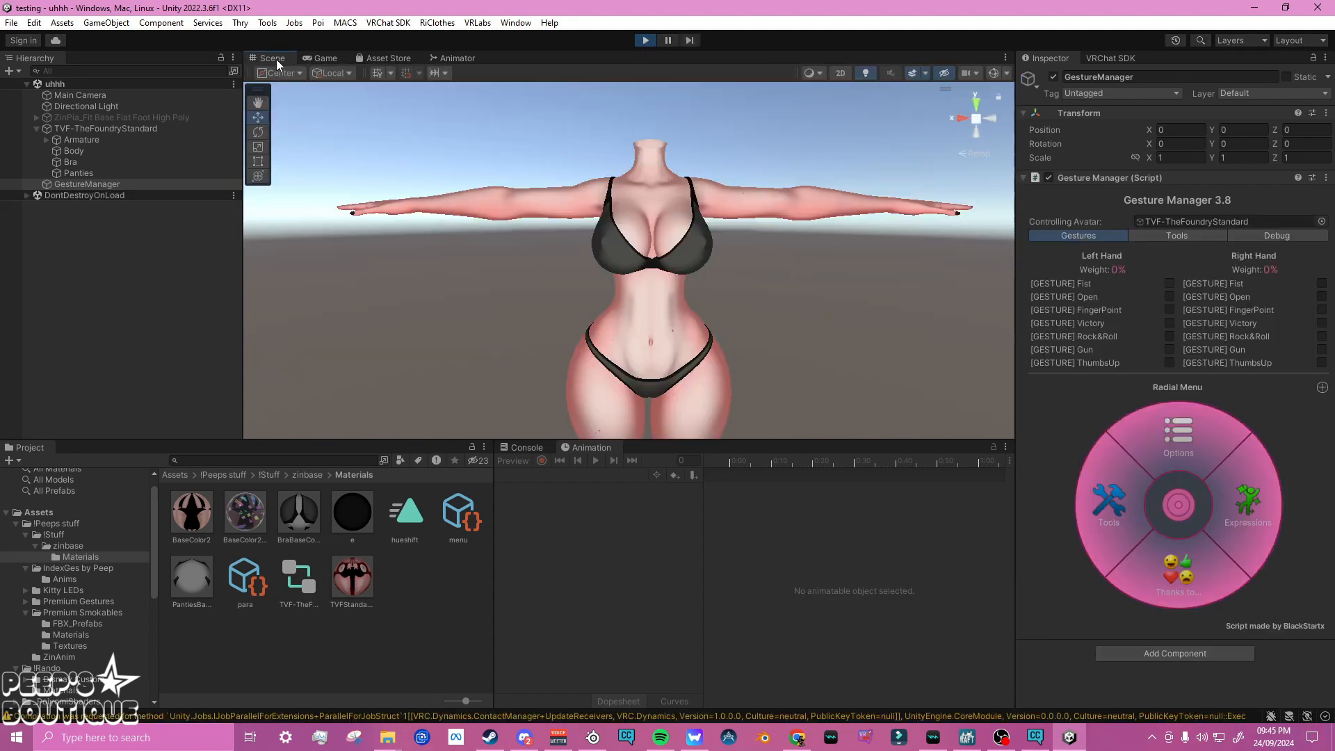
Test the Hueshift radial in the avatar's expressions menu by turning it to 24%
click(1287, 536)
click(1130, 517)
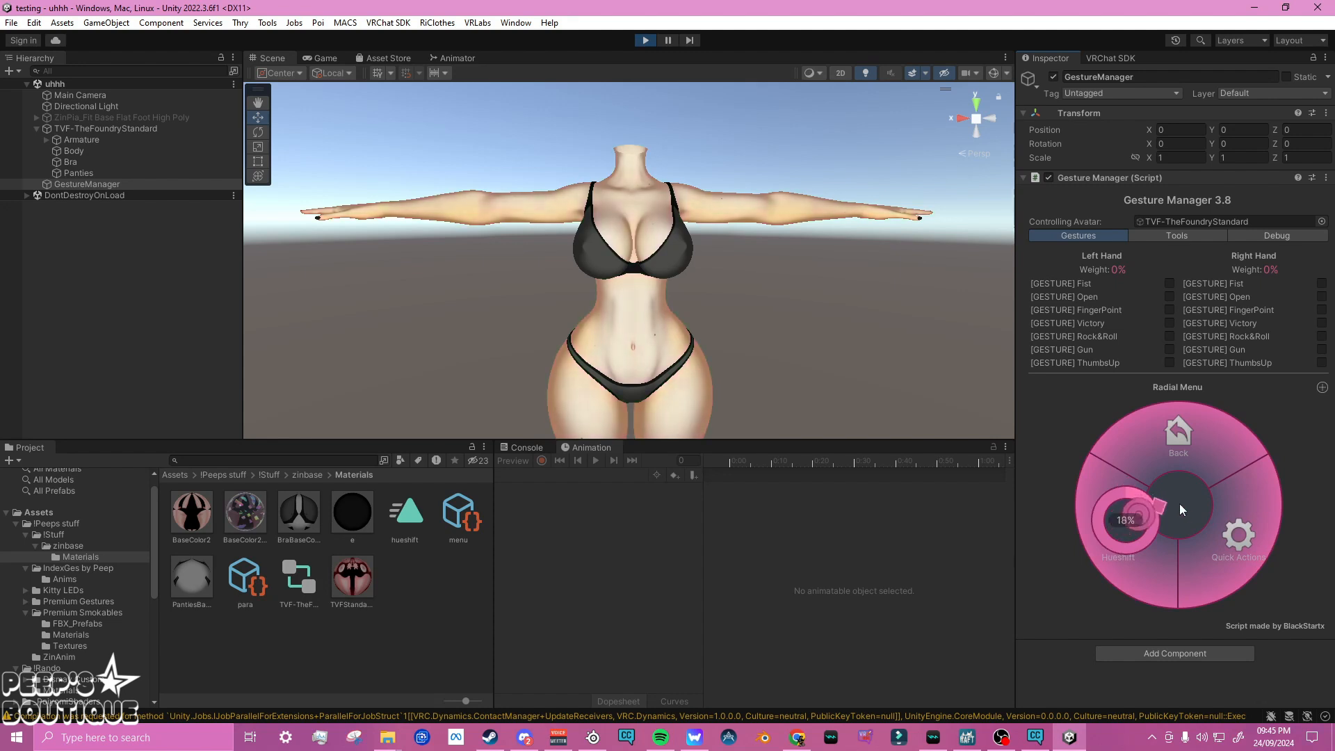
drag(1179, 503, 1225, 513)
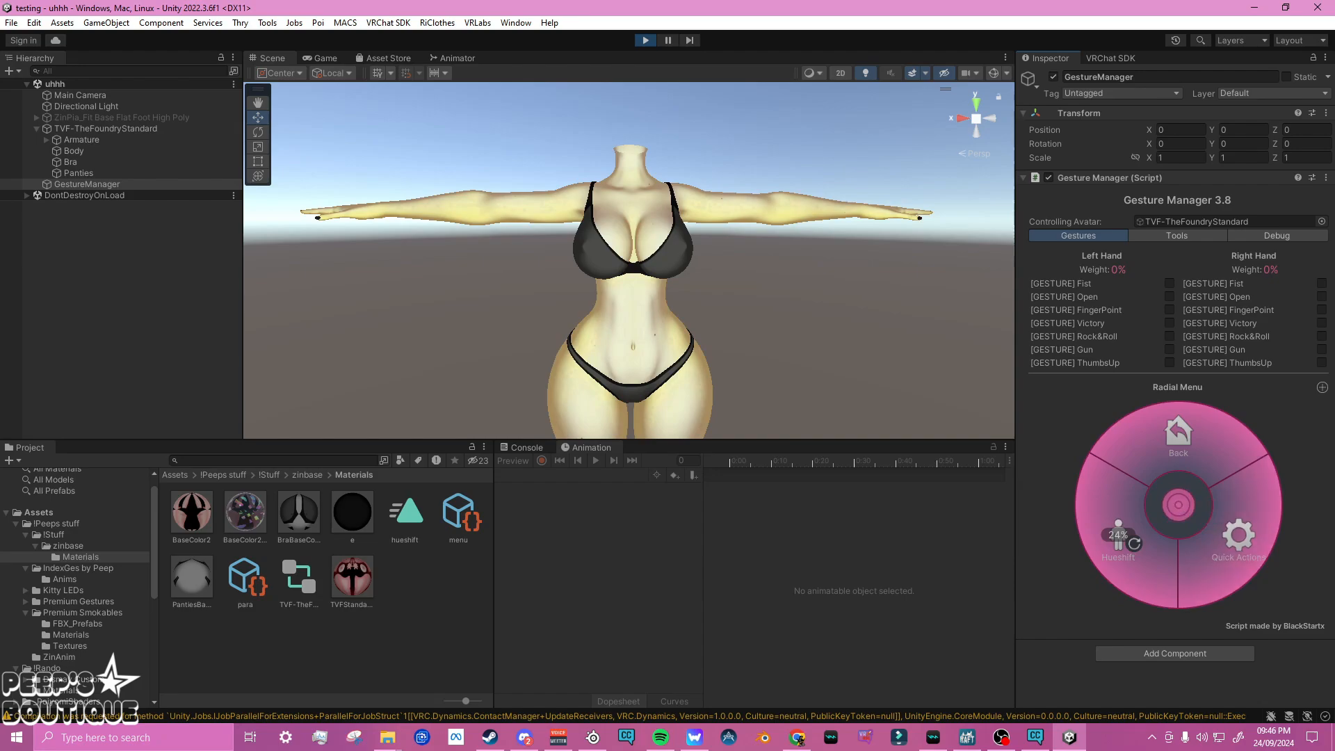